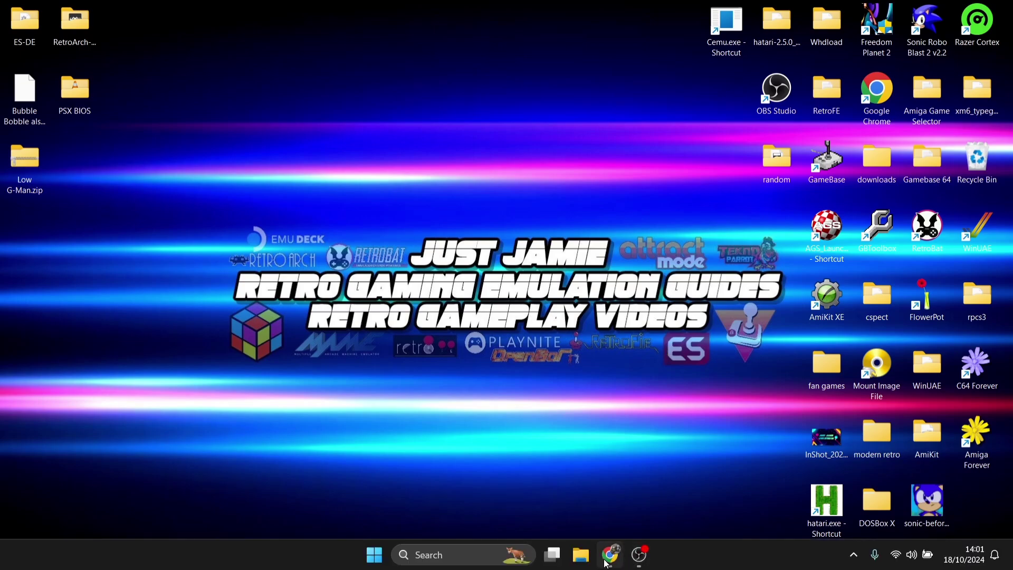
- Look up the 64-bit Windows download on the RetroArch platforms page in Chrome, then return to the desktop
{"action": "left_click", "coordinate": [610, 563]}
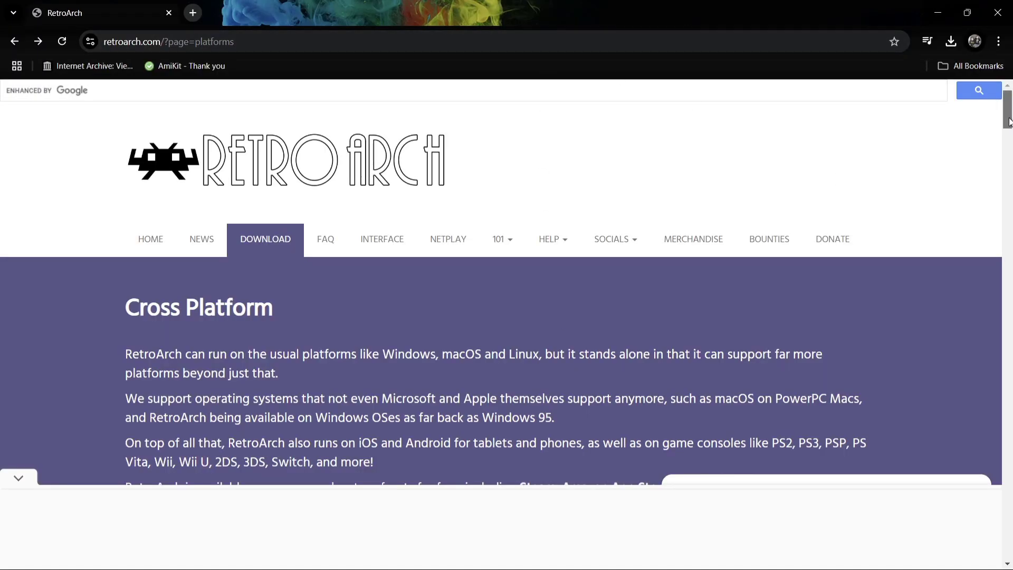
{"action": "left_click_drag", "start_coordinate": [1009, 124], "coordinate": [1009, 207]}
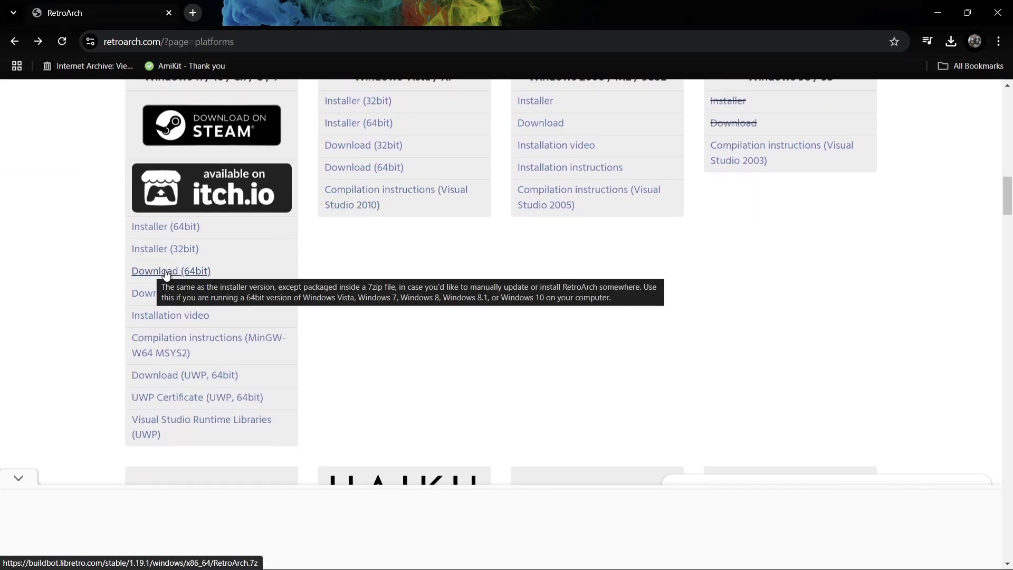
{"action": "left_click", "coordinate": [938, 12]}
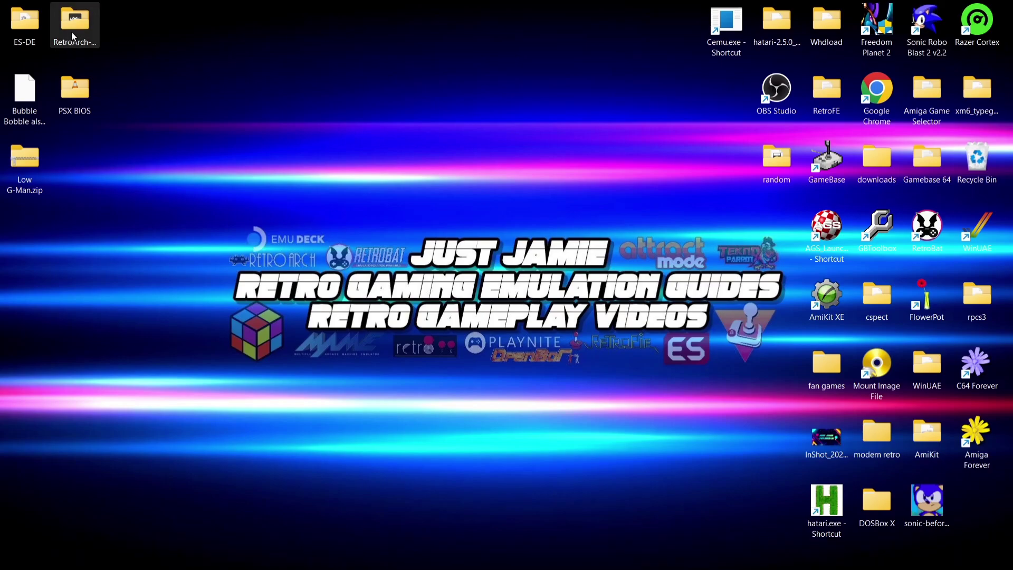
- Shift the RetroArch-Win64 folder to a clear area of the desktop and examine its contents
{"action": "left_click_drag", "start_coordinate": [72, 34], "coordinate": [438, 59]}
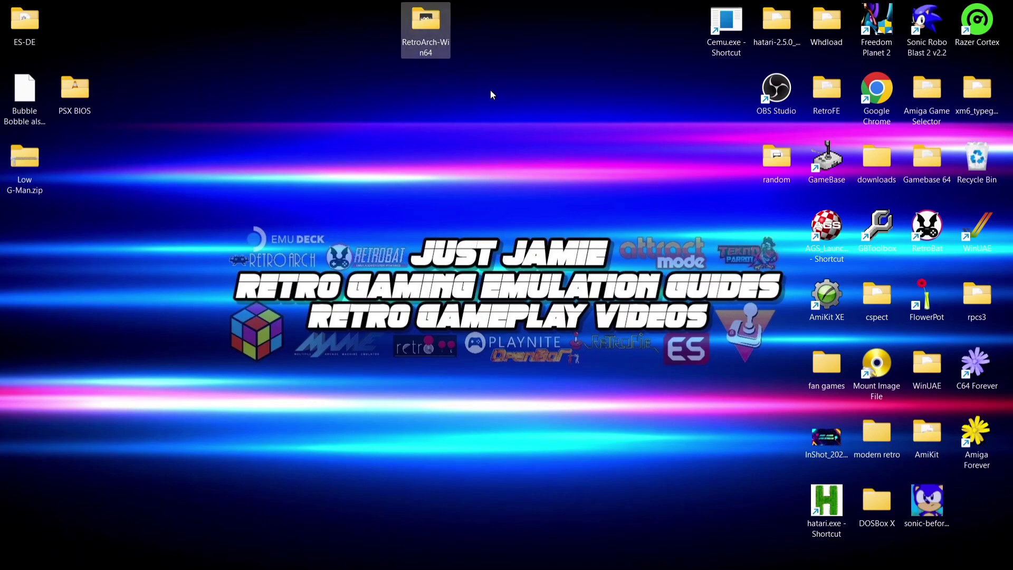
{"action": "double_click", "coordinate": [439, 30]}
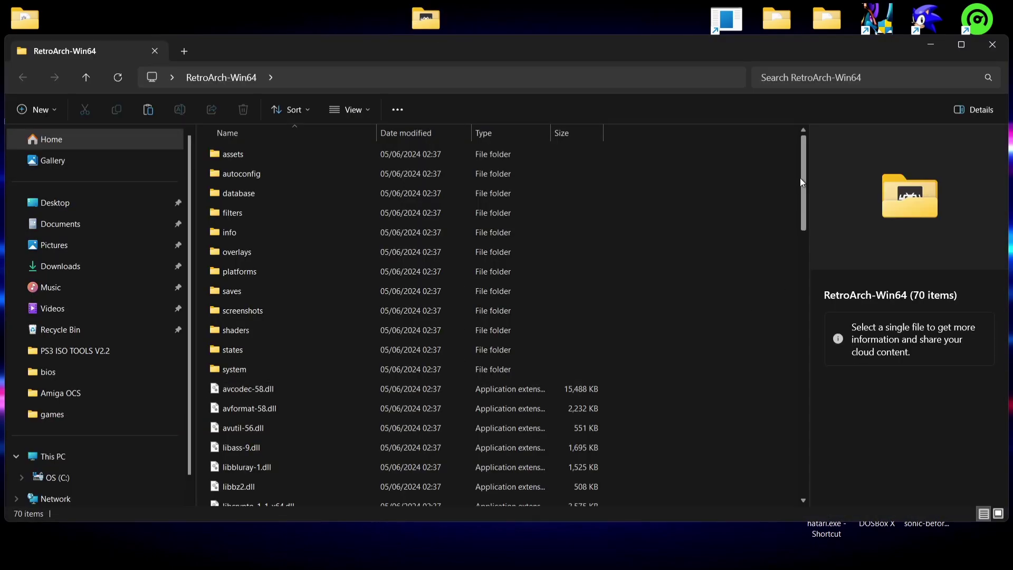
{"action": "left_click_drag", "start_coordinate": [803, 179], "coordinate": [828, 482]}
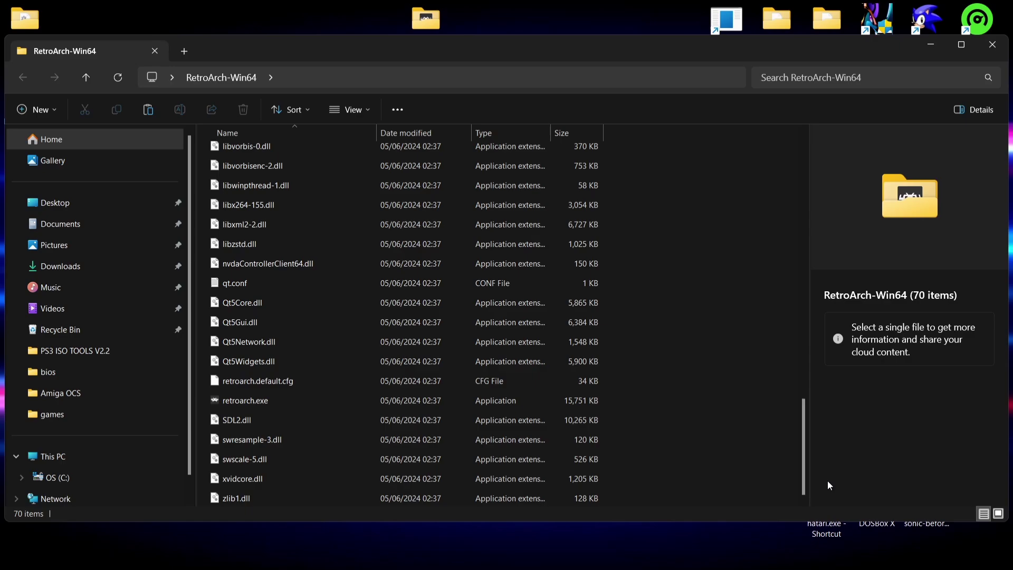
{"action": "left_click", "coordinate": [992, 44]}
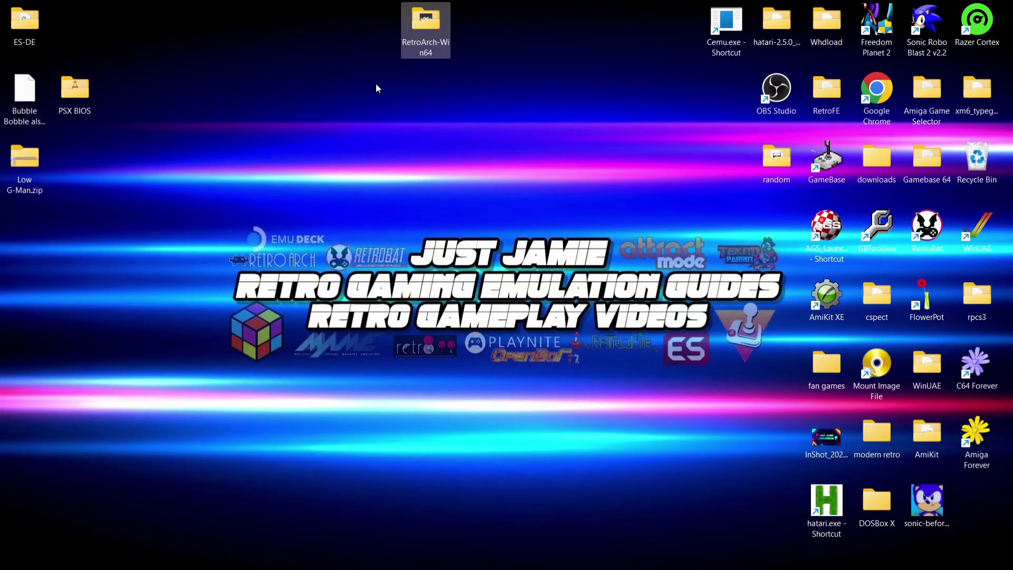
- Move the RetroArch-Win64 folder from the desktop into the Emulators folder inside ES-DE
{"action": "double_click", "coordinate": [17, 30]}
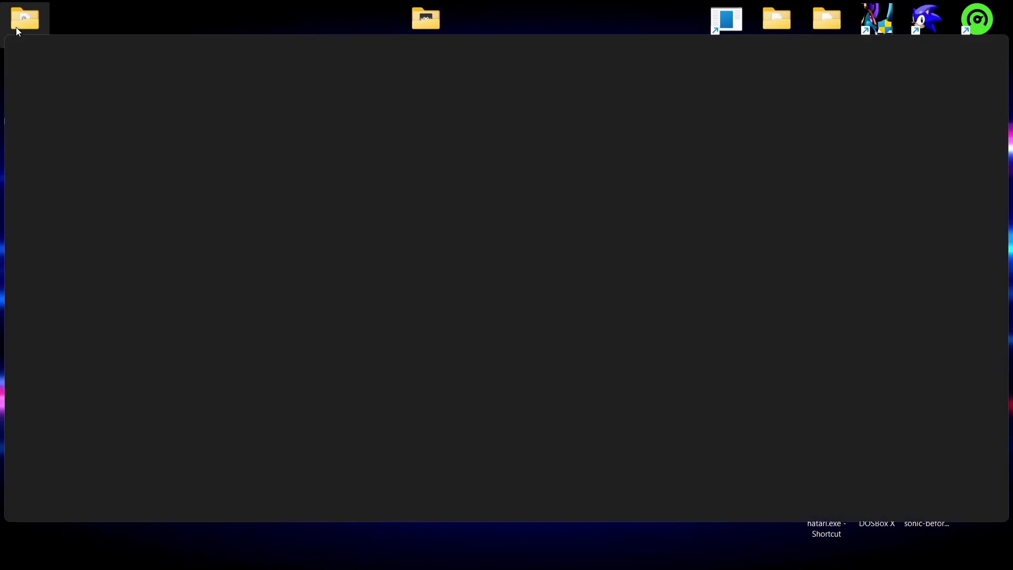
{"action": "left_click", "coordinate": [270, 156]}
{"action": "double_click", "coordinate": [271, 154]}
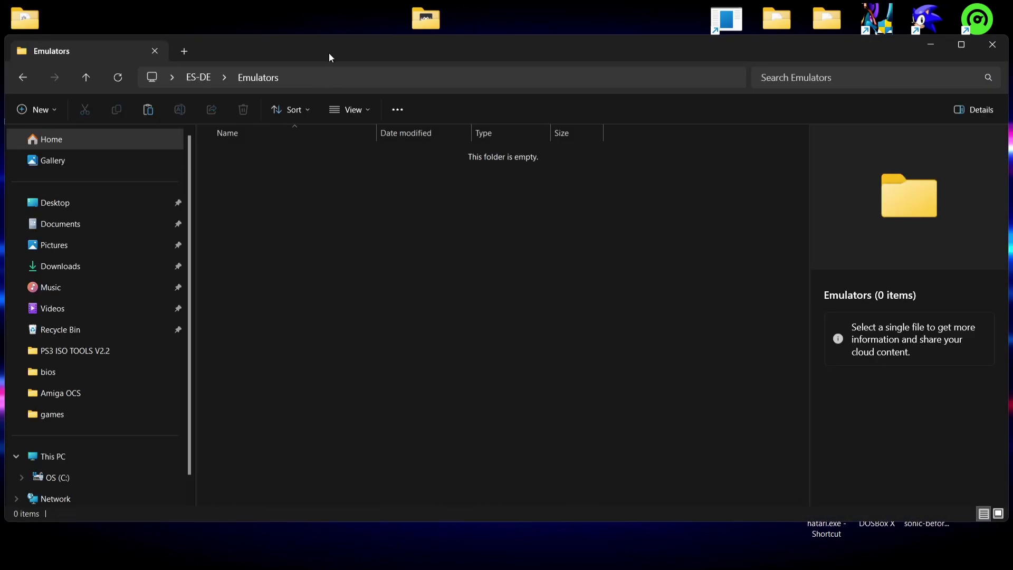
{"action": "left_click_drag", "start_coordinate": [328, 52], "coordinate": [842, 17]}
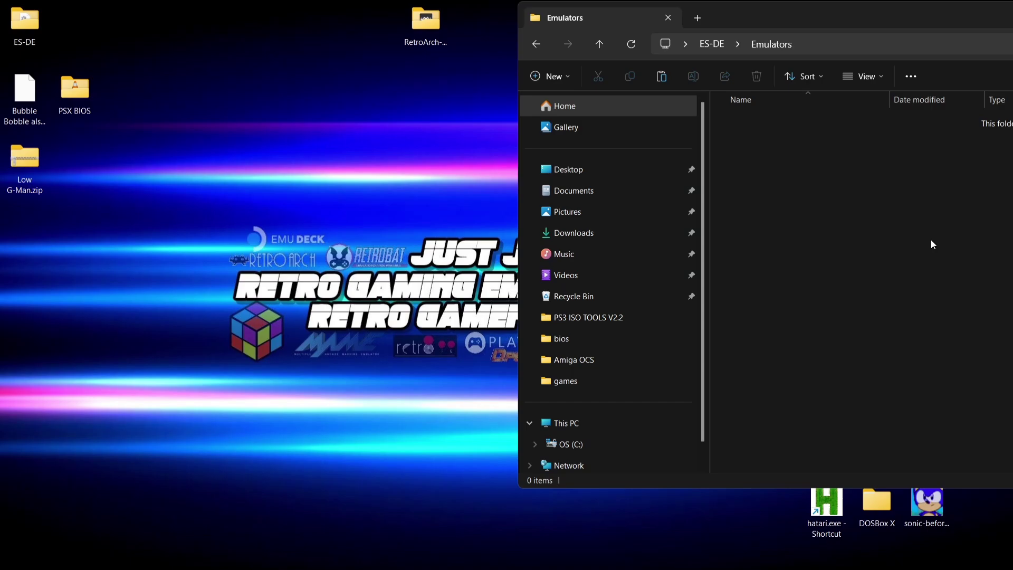
{"action": "left_click_drag", "start_coordinate": [931, 243], "coordinate": [900, 244]}
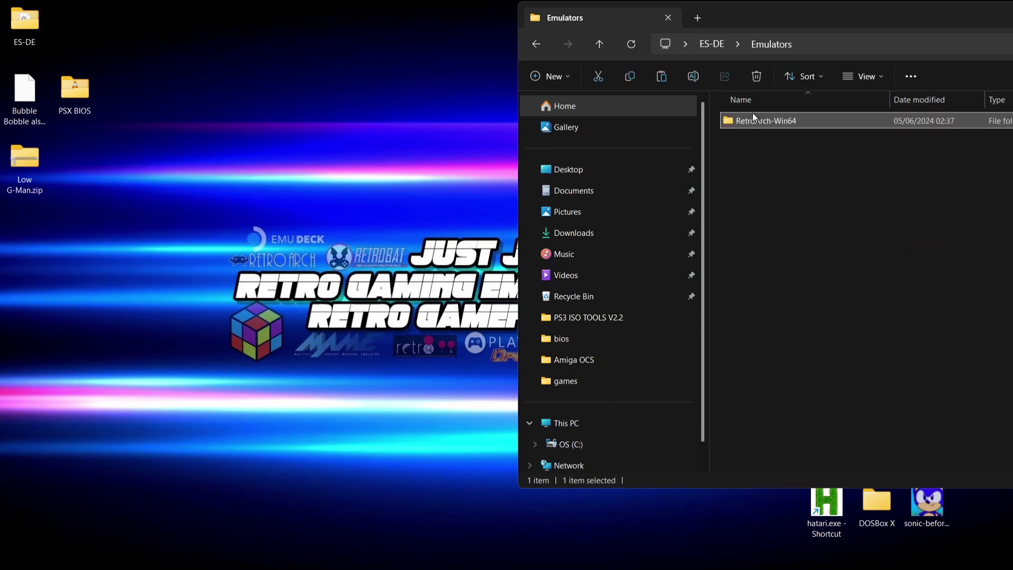
- Launch retroarch.exe from the RetroArch-Win64 folder inside ES-DE's Emulators folder
{"action": "double_click", "coordinate": [753, 120]}
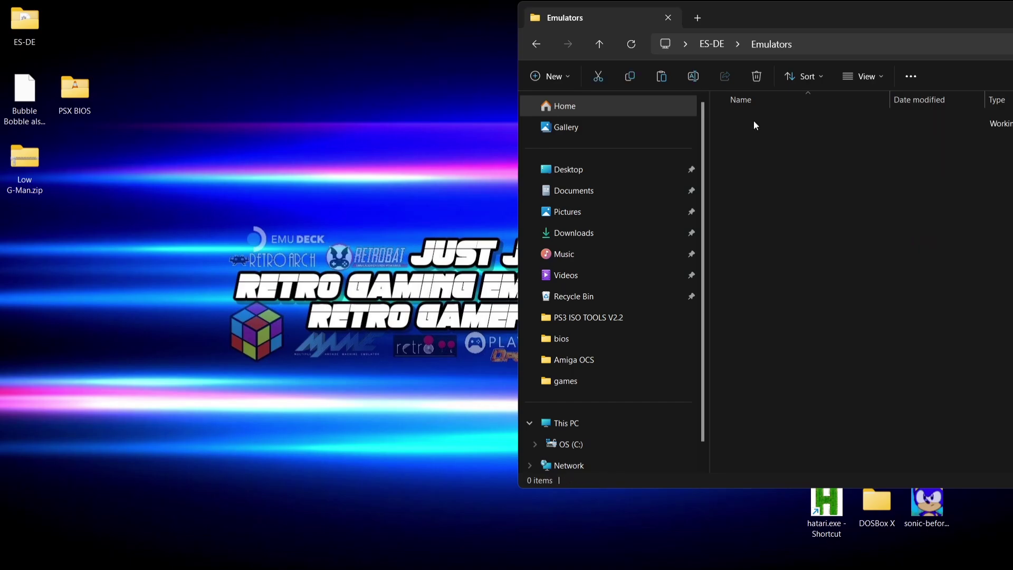
{"action": "double_click", "coordinate": [768, 16]}
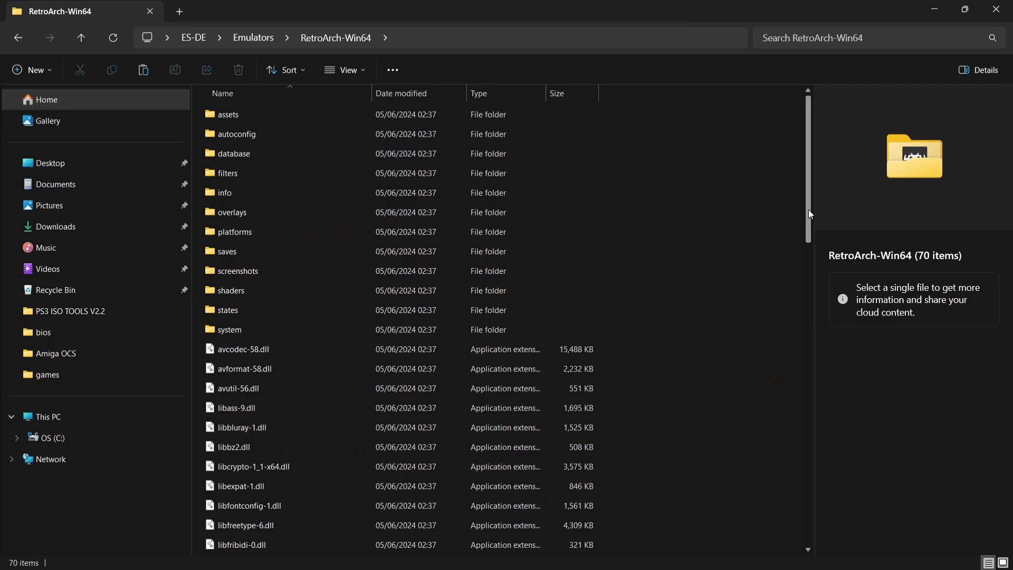
{"action": "left_click_drag", "start_coordinate": [812, 206], "coordinate": [815, 511]}
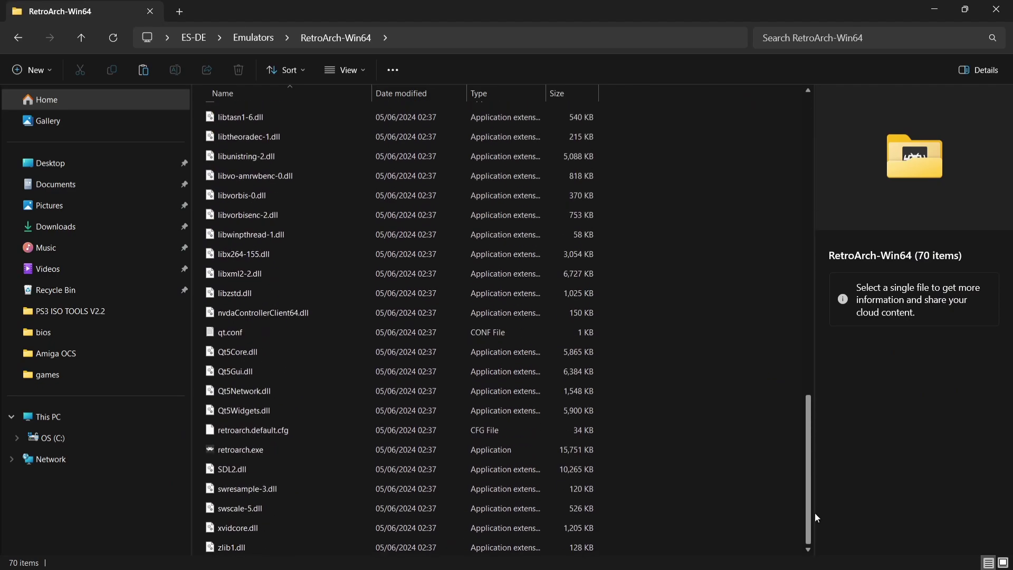
{"action": "double_click", "coordinate": [290, 451]}
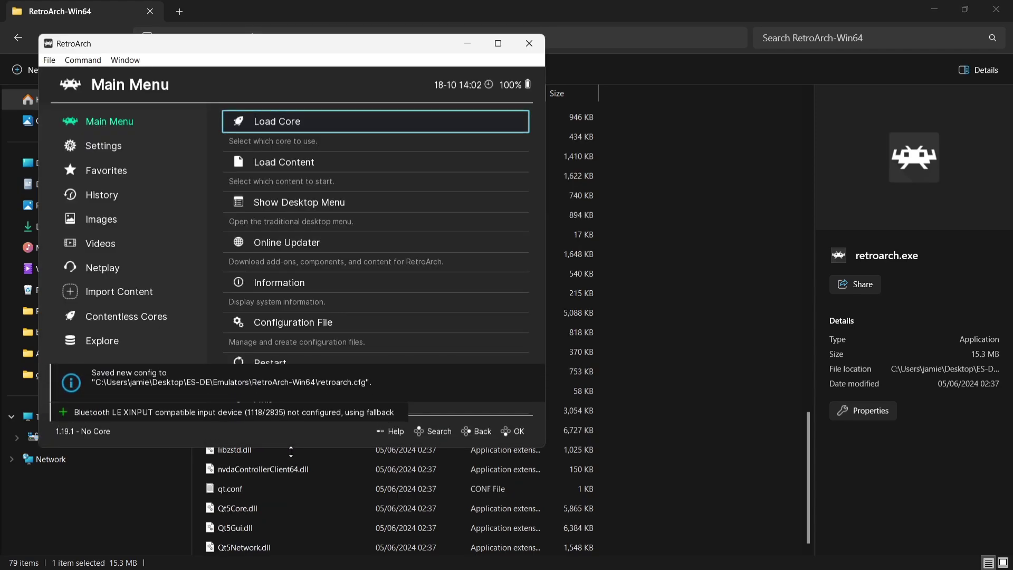
- Turn on Start in Fullscreen Mode in RetroArch's video settings and return to the Settings category
{"action": "key", "text": "Left"}
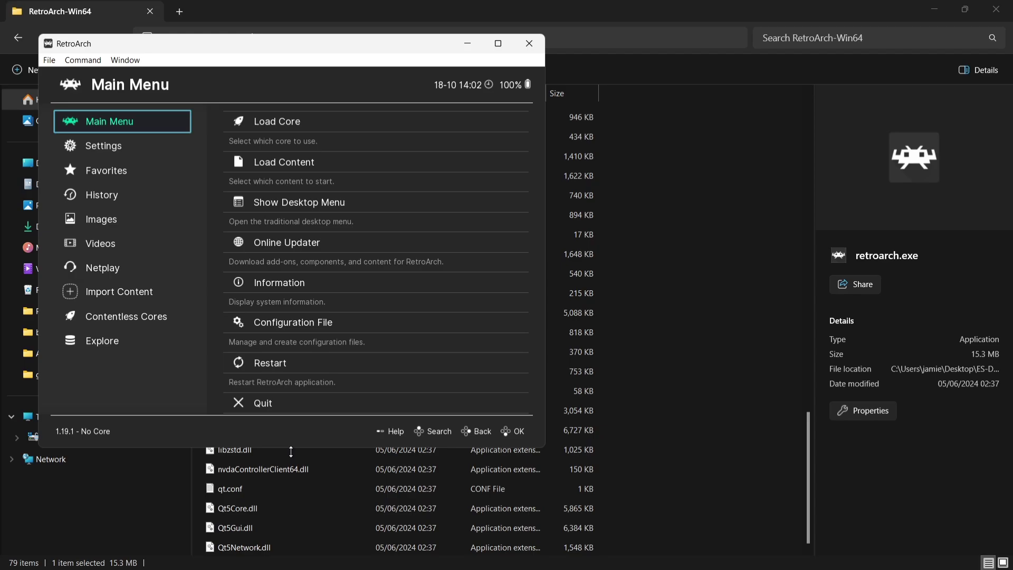
{"action": "key", "text": "Down"}
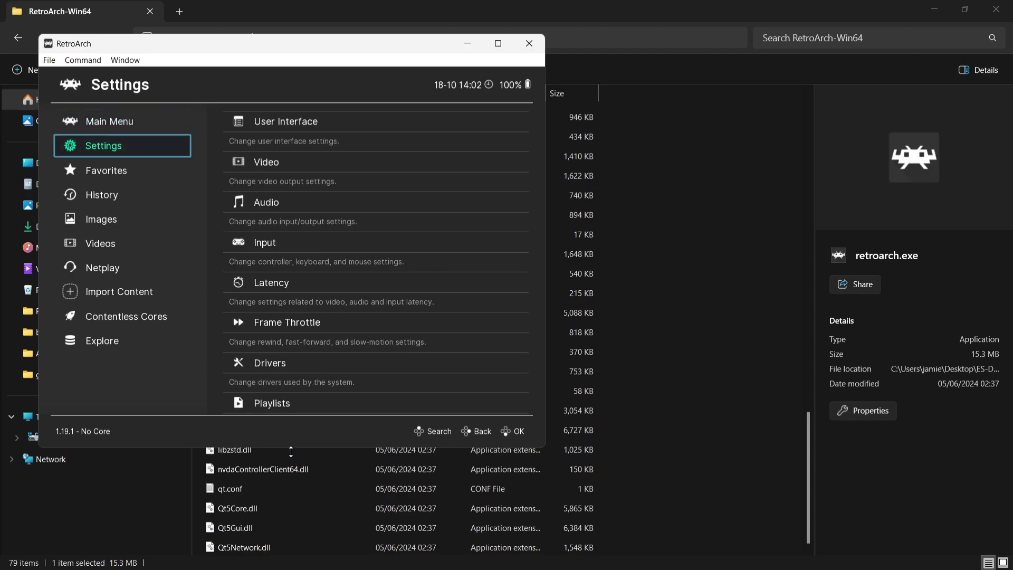
{"action": "key", "text": "Right"}
{"action": "key", "text": "Down"}
{"action": "key", "text": "Return"}
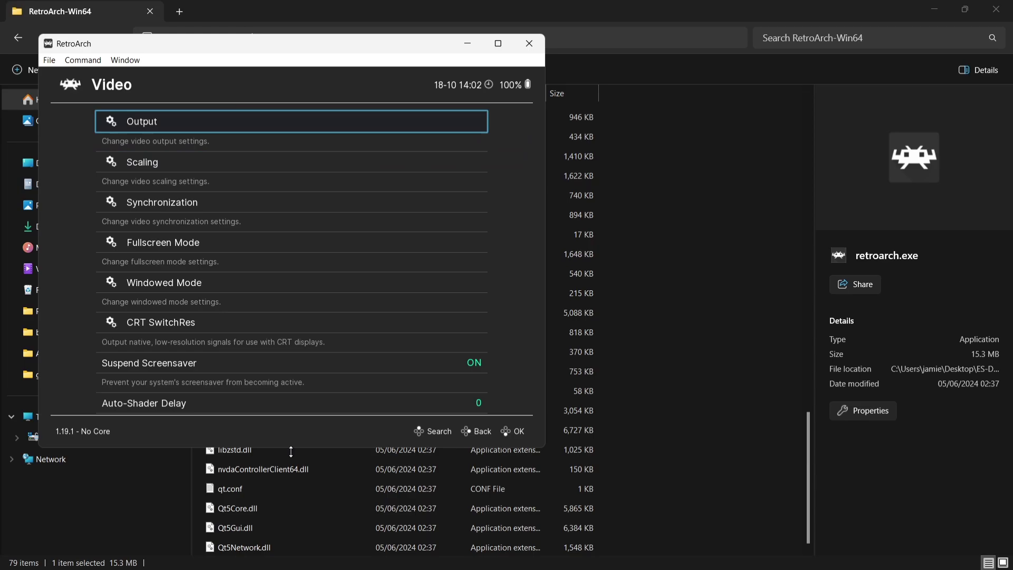
{"action": "key", "text": "Down"}
{"action": "key", "text": "Down"}
{"action": "key", "text": "Down"}
{"action": "key", "text": "Return"}
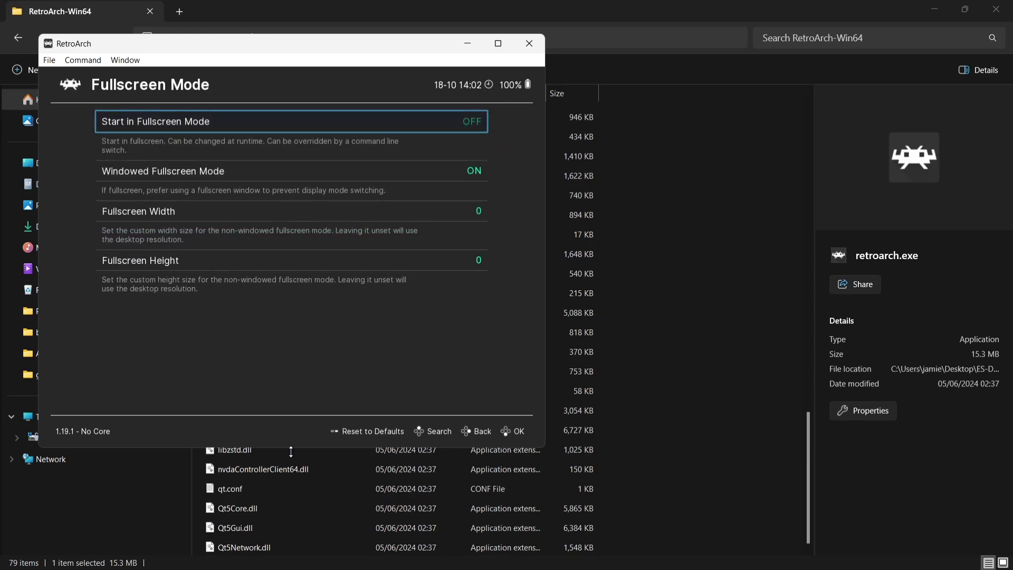
{"action": "key", "text": "Escape"}
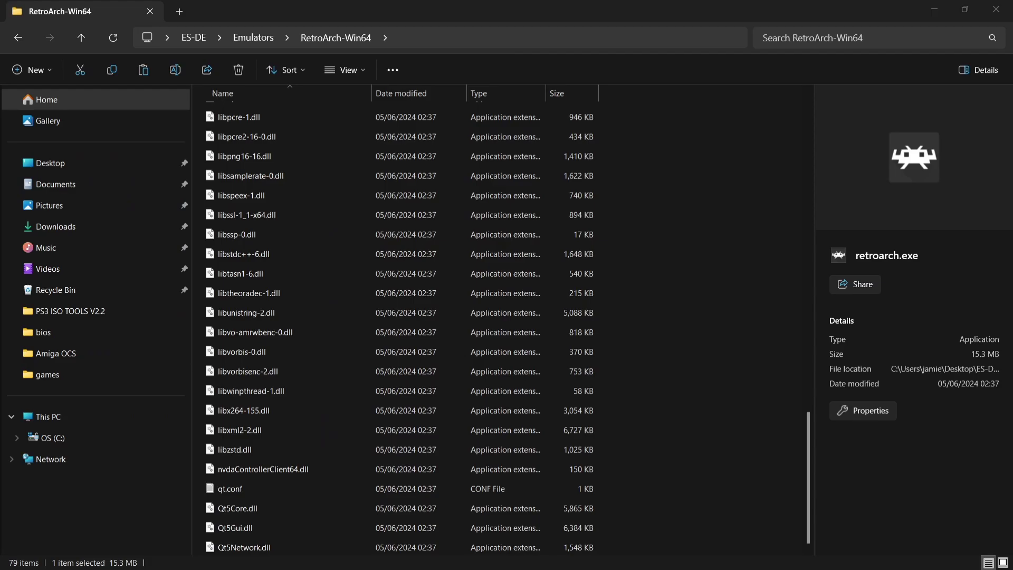
{"action": "key", "text": "alt+Tab"}
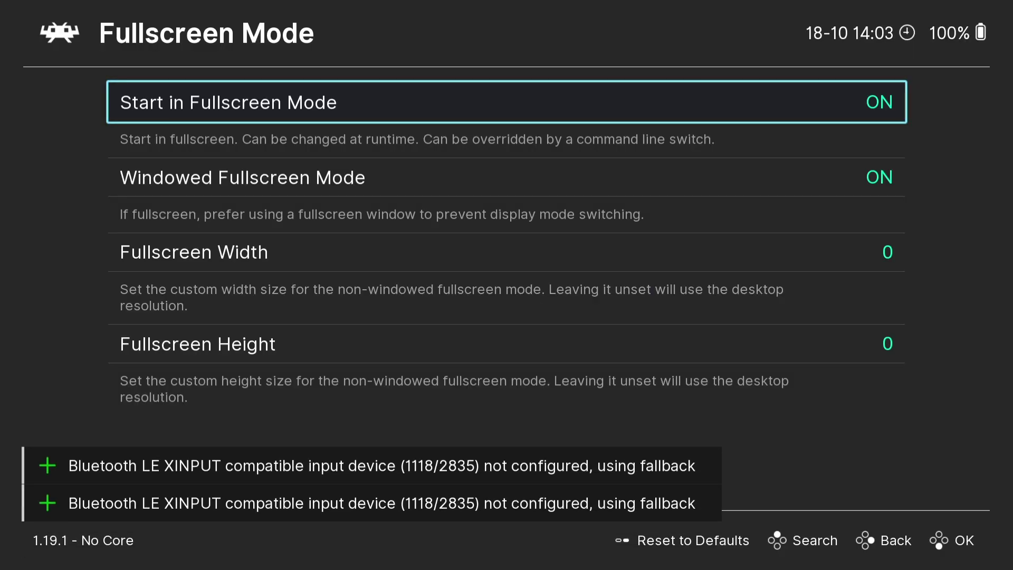
{"action": "key", "text": "BackSpace"}
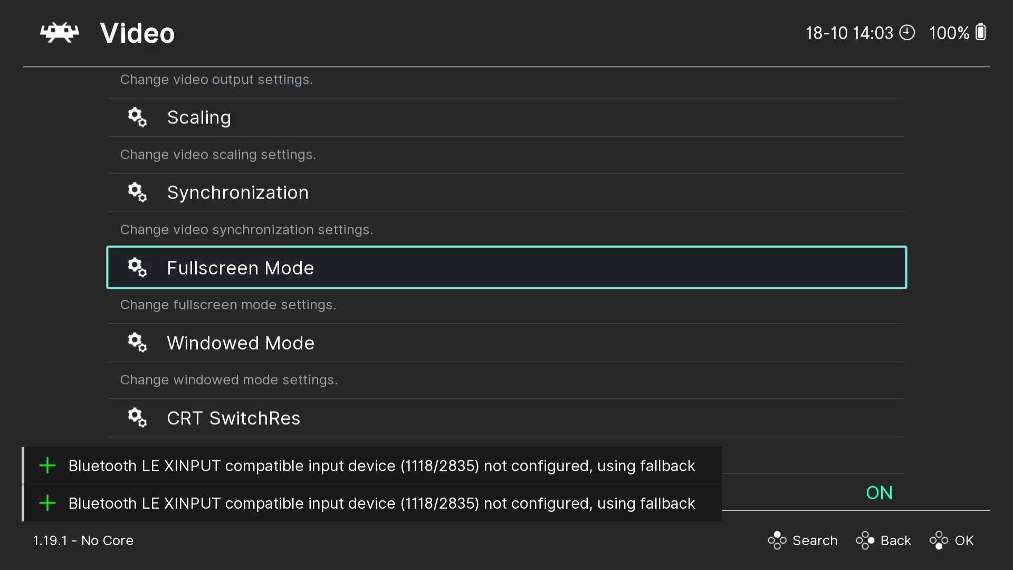
{"action": "key", "text": "BackSpace"}
{"action": "key", "text": "BackSpace"}
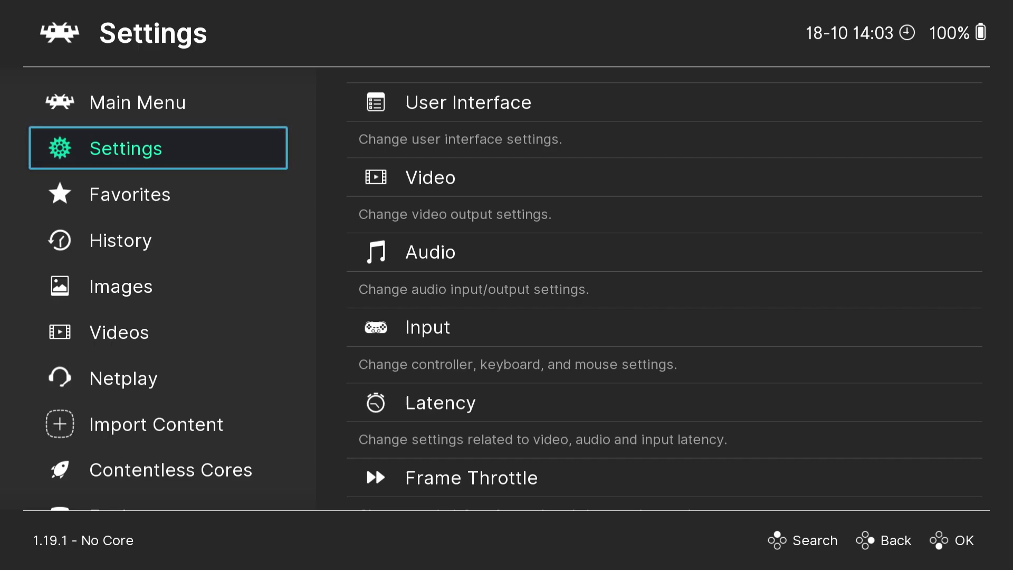
- Open the Core Downloader within the Online Updater to list the cores available for installation
{"action": "left_click", "coordinate": [159, 102]}
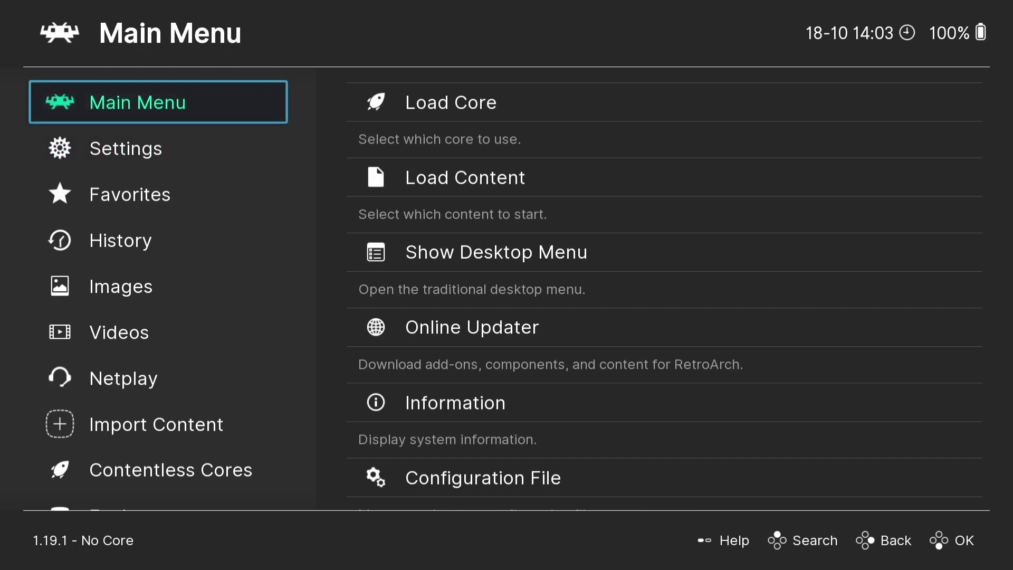
{"action": "left_click", "coordinate": [665, 102]}
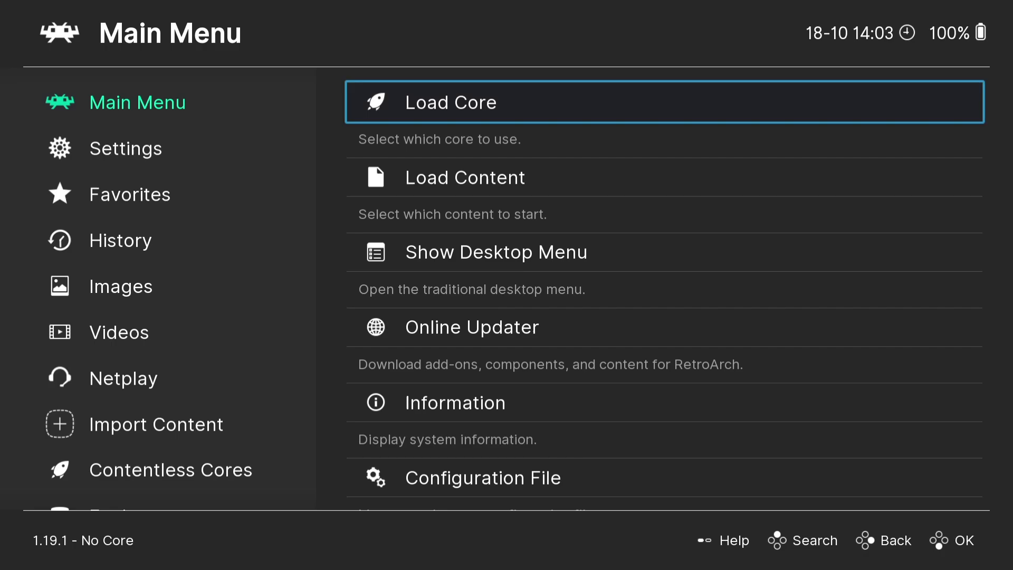
{"action": "key", "text": "Down"}
{"action": "key", "text": "Down"}
{"action": "key", "text": "Down"}
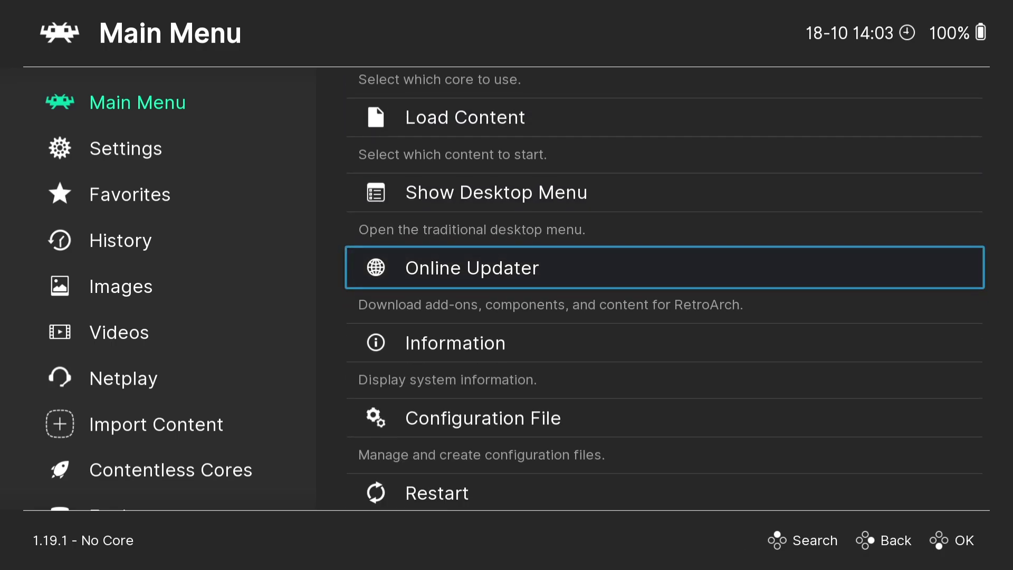
{"action": "key", "text": "Return"}
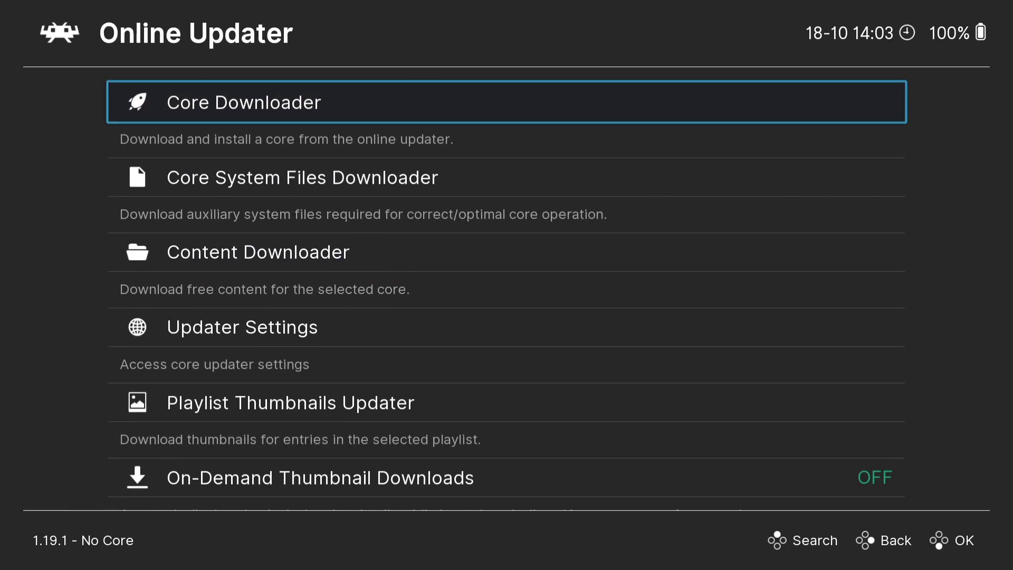
{"action": "key", "text": "Return"}
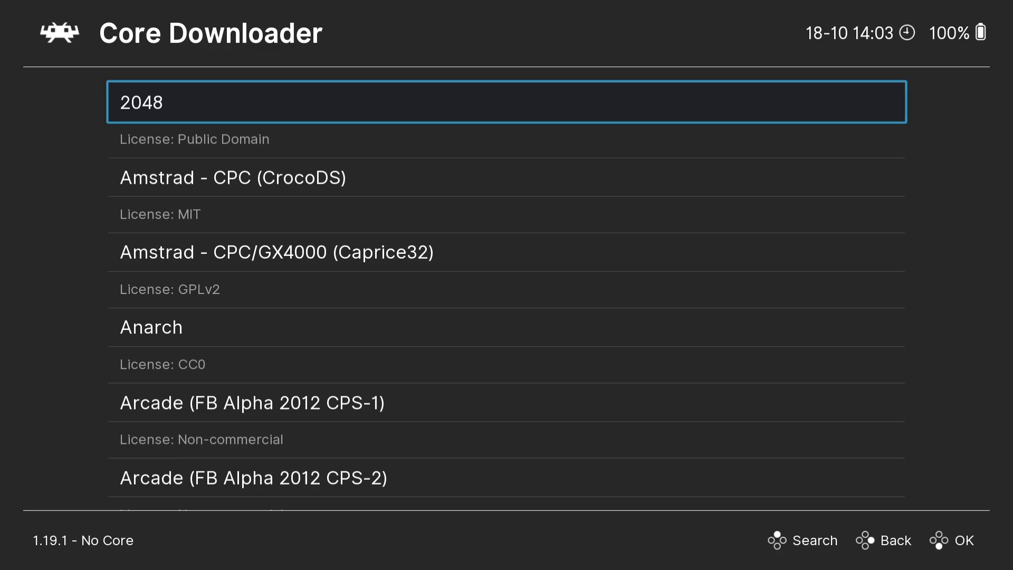
- Install the Nintendo - NES / Famicom (Nestopia UE) core from the Core Downloader list
{"action": "key", "text": "Down"}
{"action": "key", "text": "Down"}
{"action": "key", "text": "Down"}
{"action": "key", "text": "Down"}
{"action": "key", "text": "Down"}
{"action": "key", "text": "Down"}
{"action": "key", "text": "Down"}
{"action": "key", "text": "Down"}
{"action": "key", "text": "Down"}
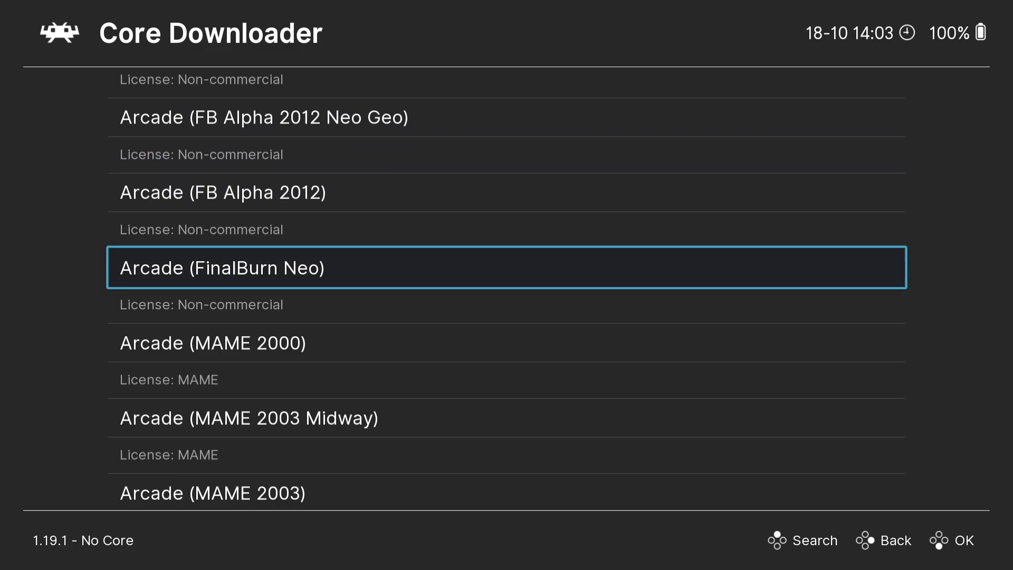
{"action": "key", "text": "Down"}
{"action": "key", "text": "Down"}
{"action": "key", "text": "Down"}
{"action": "key", "text": "Down"}
{"action": "key", "text": "Down"}
{"action": "key", "text": "Down"}
{"action": "key", "text": "Down"}
{"action": "key", "text": "Down"}
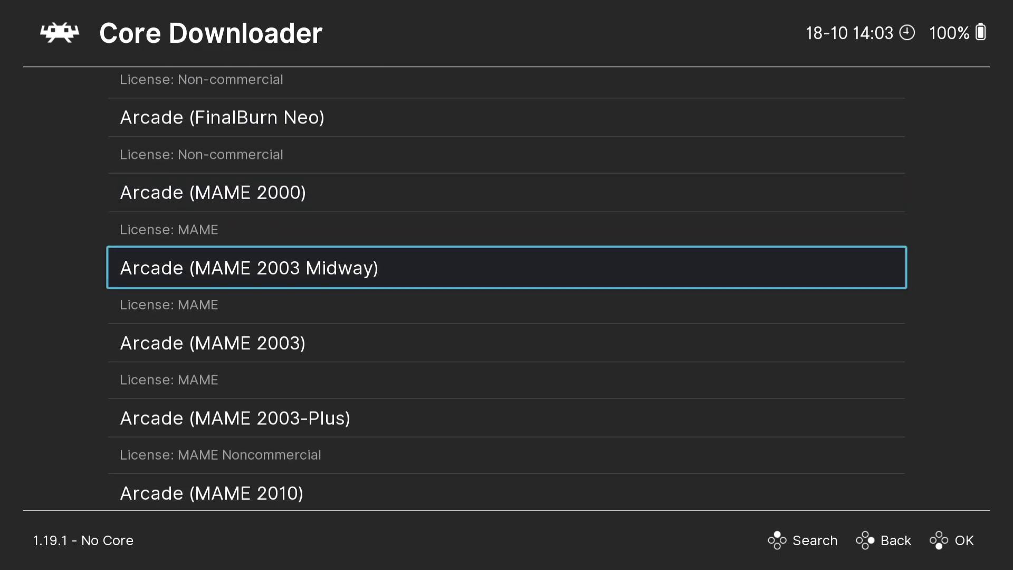
{"action": "key", "text": "Down"}
{"action": "key", "text": "Down"}
{"action": "key", "text": "Down"}
{"action": "key", "text": "Down"}
{"action": "key", "text": "Down"}
{"action": "key", "text": "Down"}
{"action": "key", "text": "Down"}
{"action": "key", "text": "Down"}
{"action": "key", "text": "Down"}
{"action": "key", "text": "Down"}
{"action": "key", "text": "Down"}
{"action": "key", "text": "Down"}
{"action": "key", "text": "Down"}
{"action": "key", "text": "Down"}
{"action": "key", "text": "Down"}
{"action": "key", "text": "Down"}
{"action": "key", "text": "Down"}
{"action": "key", "text": "Down"}
{"action": "key", "text": "Down"}
{"action": "key", "text": "Down"}
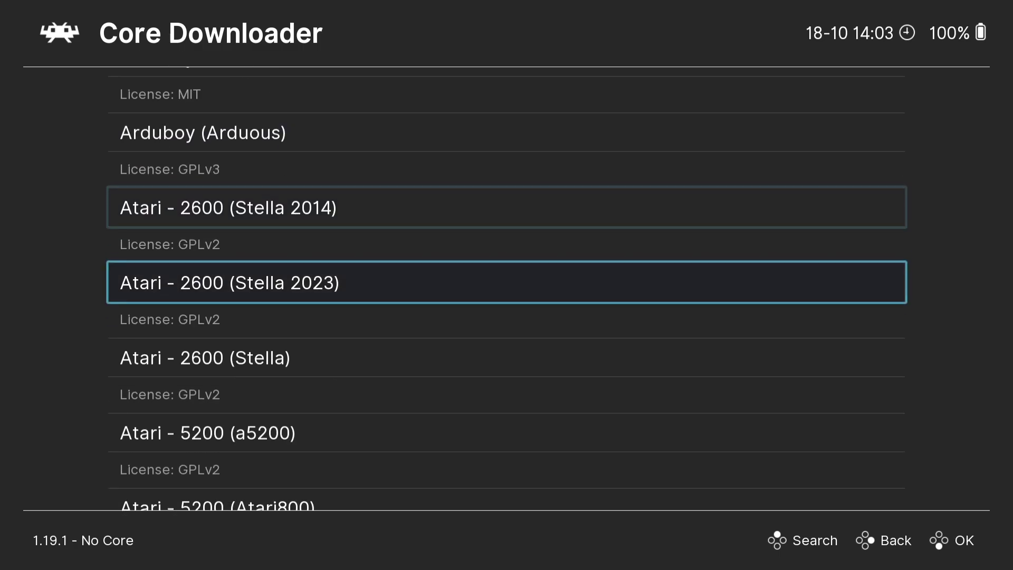
{"action": "key", "text": "Down"}
{"action": "key", "text": "Down"}
{"action": "key", "text": "Down"}
{"action": "key", "text": "Down"}
{"action": "key", "text": "Down"}
{"action": "key", "text": "Down"}
{"action": "key", "text": "Down"}
{"action": "key", "text": "Down"}
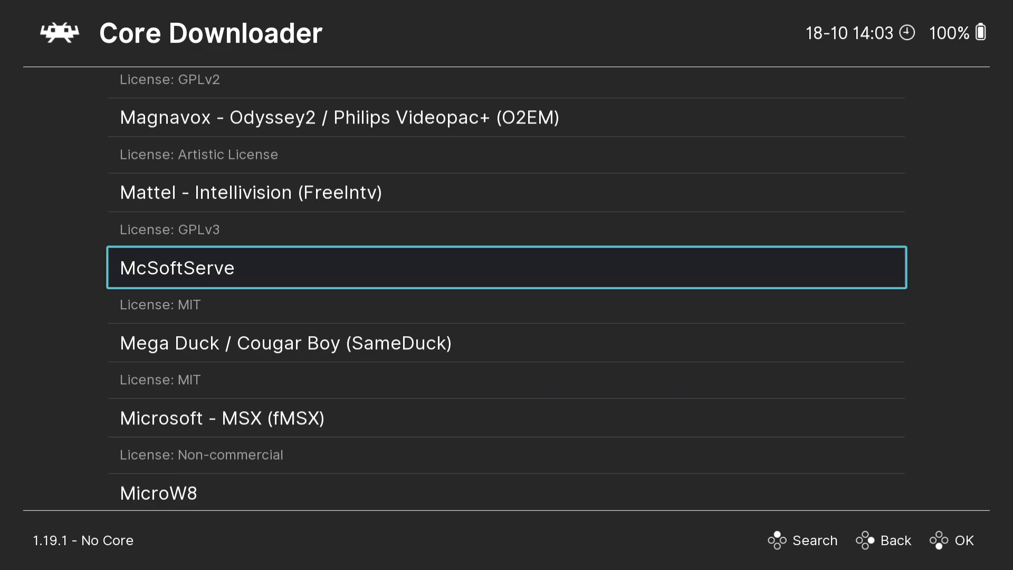
{"action": "key", "text": "Down"}
{"action": "key", "text": "Down"}
{"action": "key", "text": "Down"}
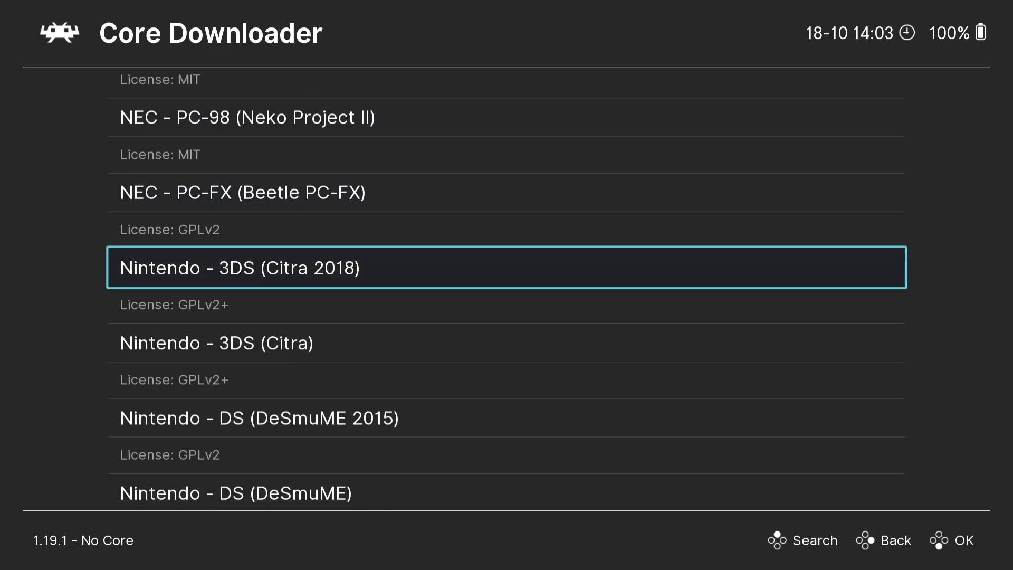
{"action": "key", "text": "Down"}
{"action": "key", "text": "Down"}
{"action": "key", "text": "Down"}
{"action": "key", "text": "Down"}
{"action": "key", "text": "Down"}
{"action": "key", "text": "Down"}
{"action": "key", "text": "Down"}
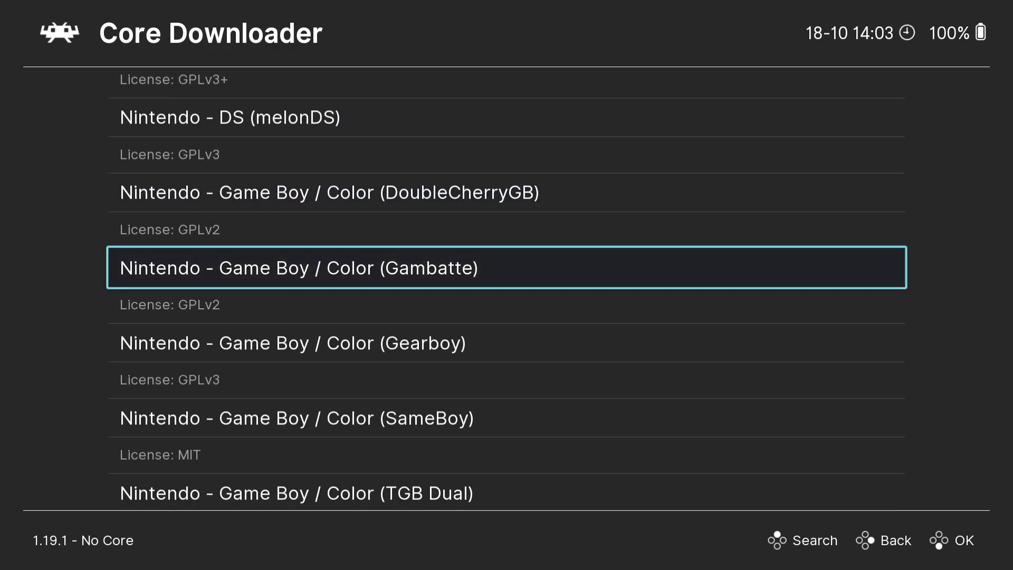
{"action": "key", "text": "Down"}
{"action": "key", "text": "Down"}
{"action": "key", "text": "Down"}
{"action": "key", "text": "Down"}
{"action": "key", "text": "Down"}
{"action": "key", "text": "Down"}
{"action": "key", "text": "Down"}
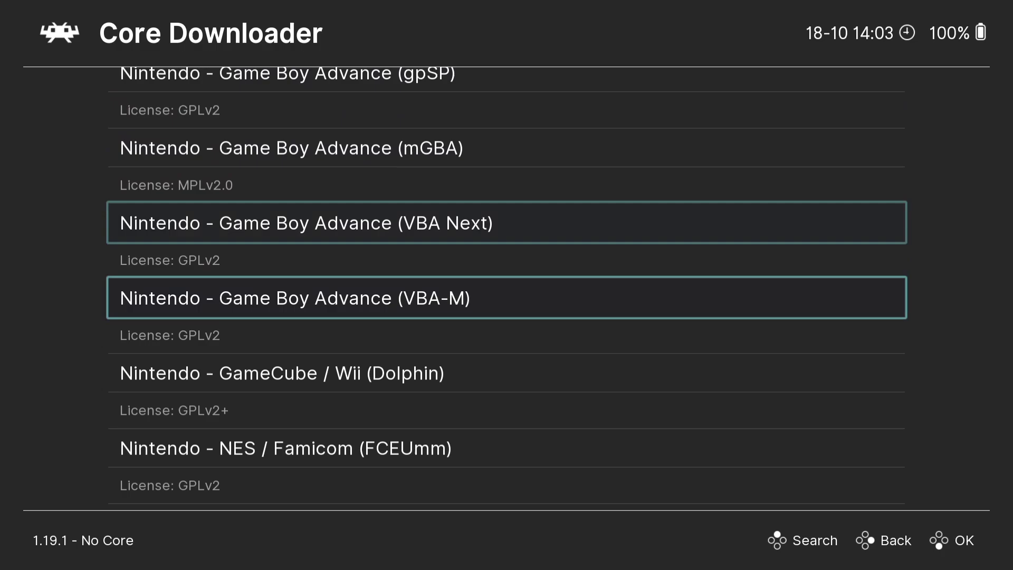
{"action": "key", "text": "Down"}
{"action": "key", "text": "Down"}
{"action": "key", "text": "Down"}
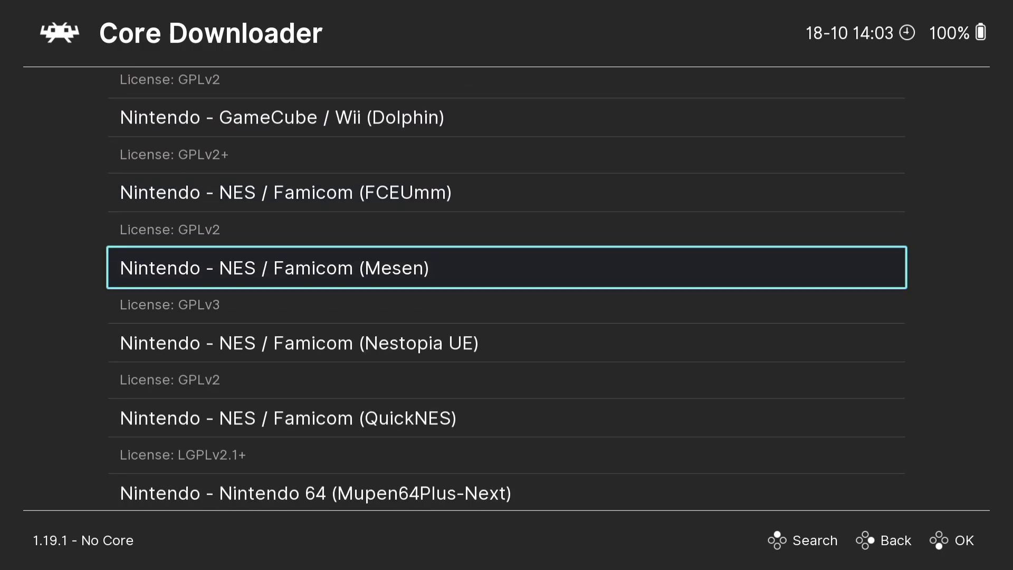
{"action": "key", "text": "Down"}
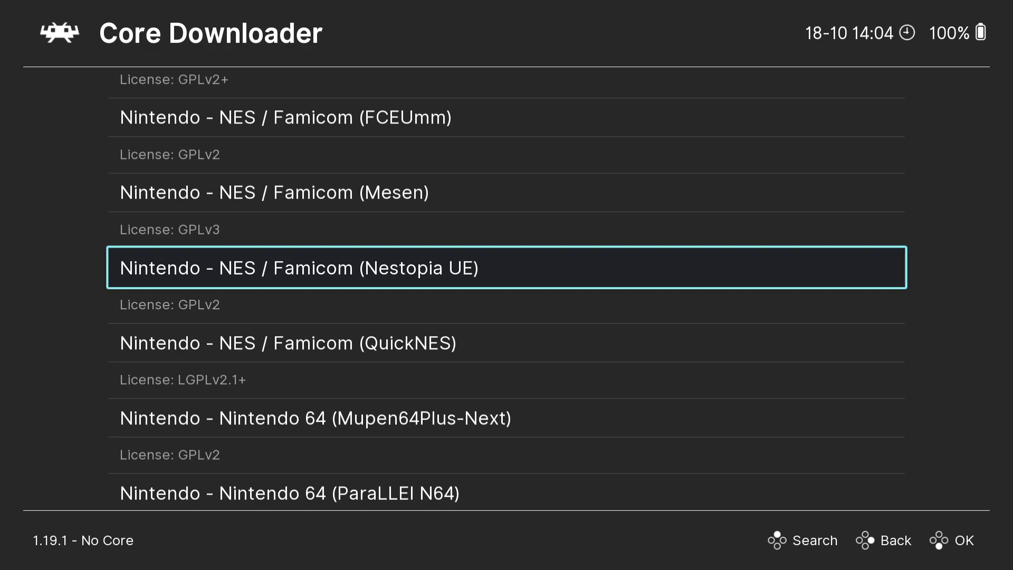
{"action": "key", "text": "Return"}
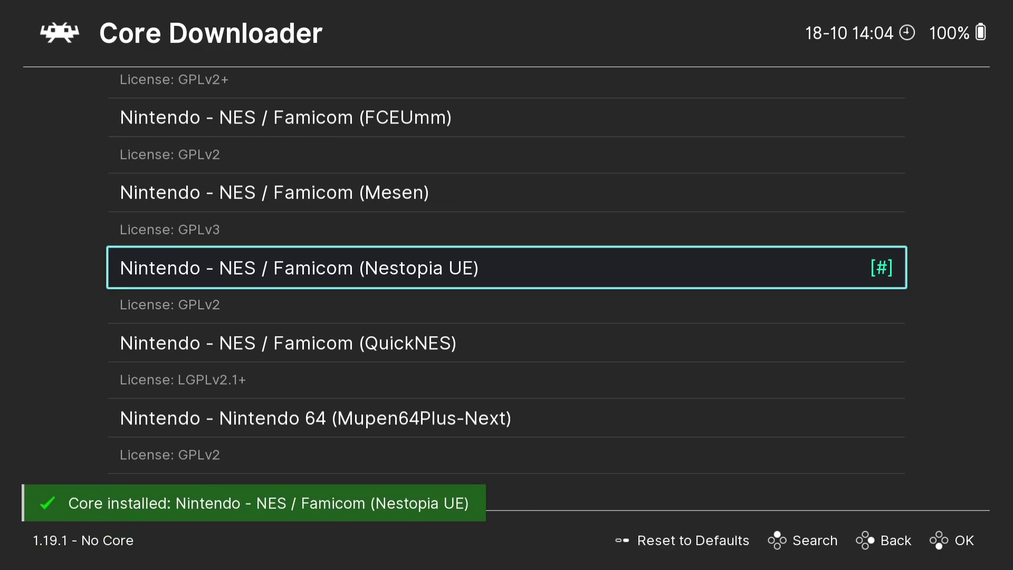
- Install the Sony - PlayStation (Beetle PSX) core from the Core Downloader list
{"action": "key", "text": "Right"}
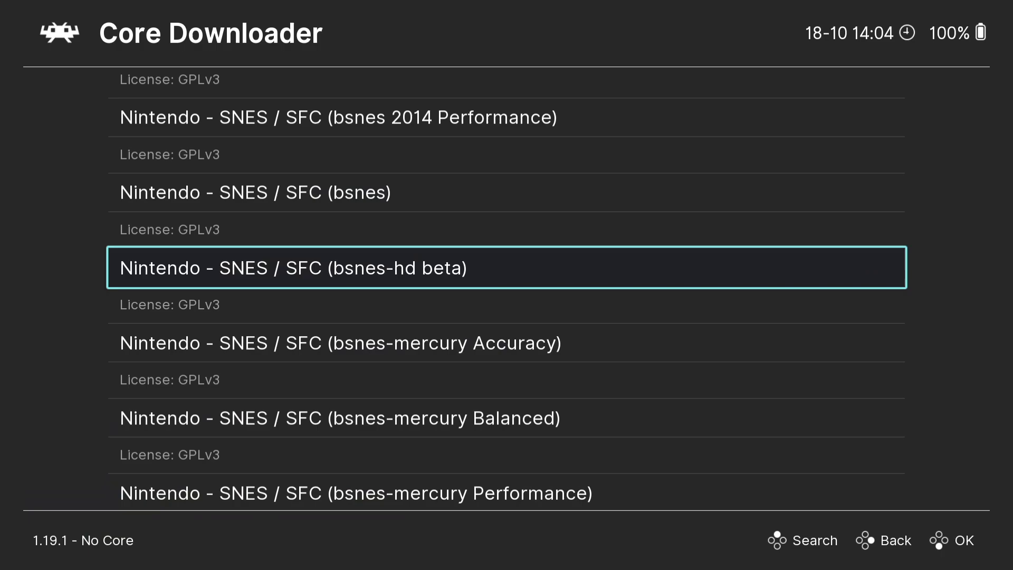
{"action": "key", "text": "Right"}
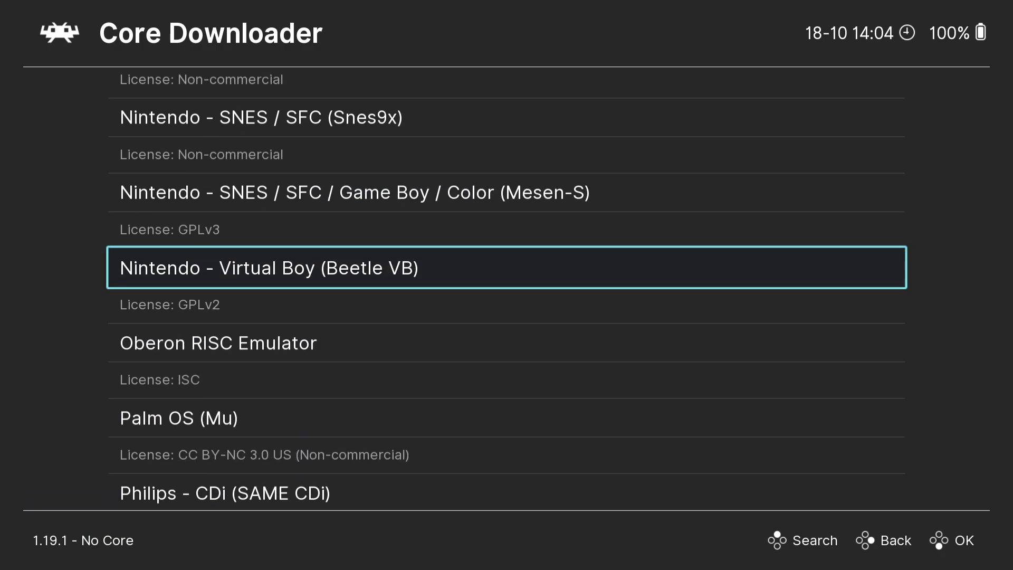
{"action": "key", "text": "Right"}
{"action": "key", "text": "Right"}
{"action": "key", "text": "Right"}
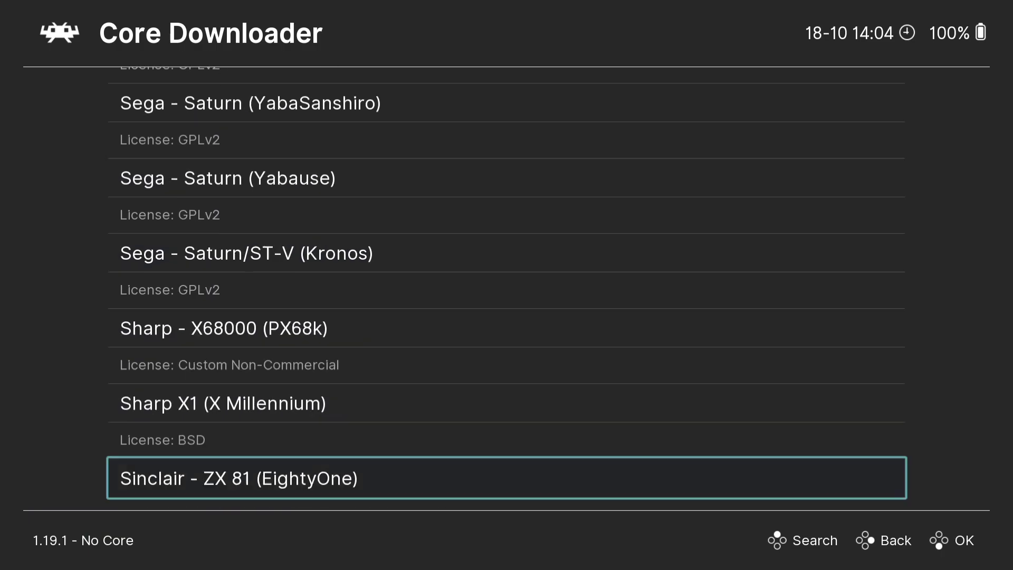
{"action": "key", "text": "Down"}
{"action": "key", "text": "Down"}
{"action": "key", "text": "Down"}
{"action": "key", "text": "Down"}
{"action": "key", "text": "Down"}
{"action": "key", "text": "Down"}
{"action": "key", "text": "Down"}
{"action": "key", "text": "Down"}
{"action": "key", "text": "Down"}
{"action": "key", "text": "Down"}
{"action": "key", "text": "Down"}
{"action": "key", "text": "Down"}
{"action": "key", "text": "Down"}
{"action": "key", "text": "Down"}
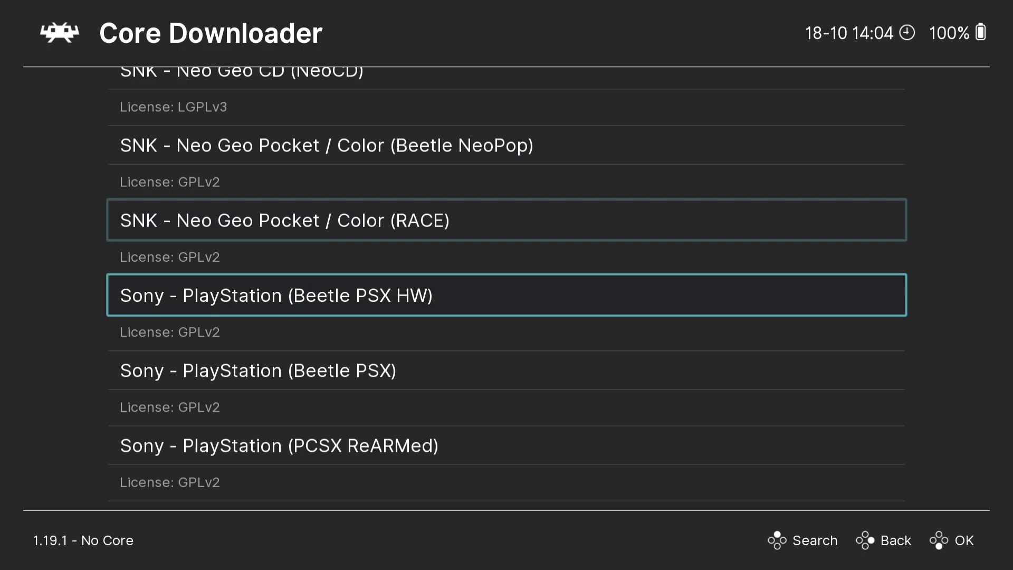
{"action": "key", "text": "Up"}
{"action": "key", "text": "Up"}
{"action": "key", "text": "Up"}
{"action": "key", "text": "Up"}
{"action": "key", "text": "Up"}
{"action": "key", "text": "Up"}
{"action": "key", "text": "Up"}
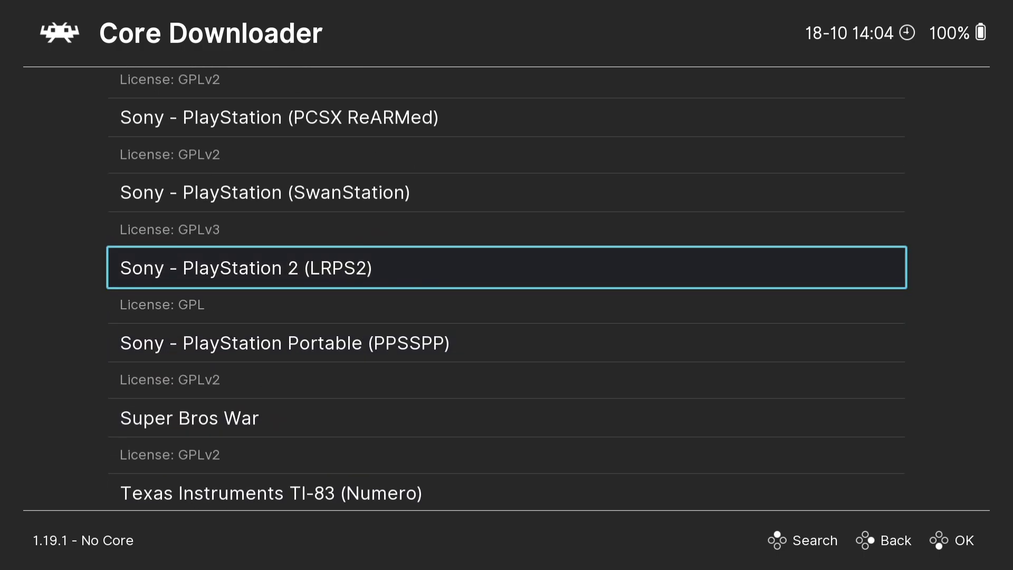
{"action": "key", "text": "Up"}
{"action": "key", "text": "Up"}
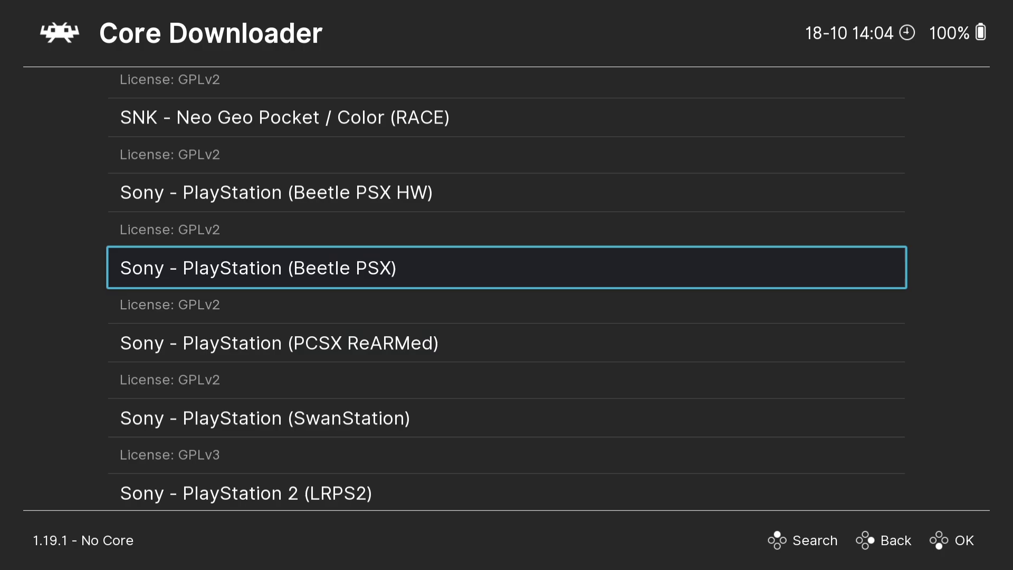
{"action": "key", "text": "Return"}
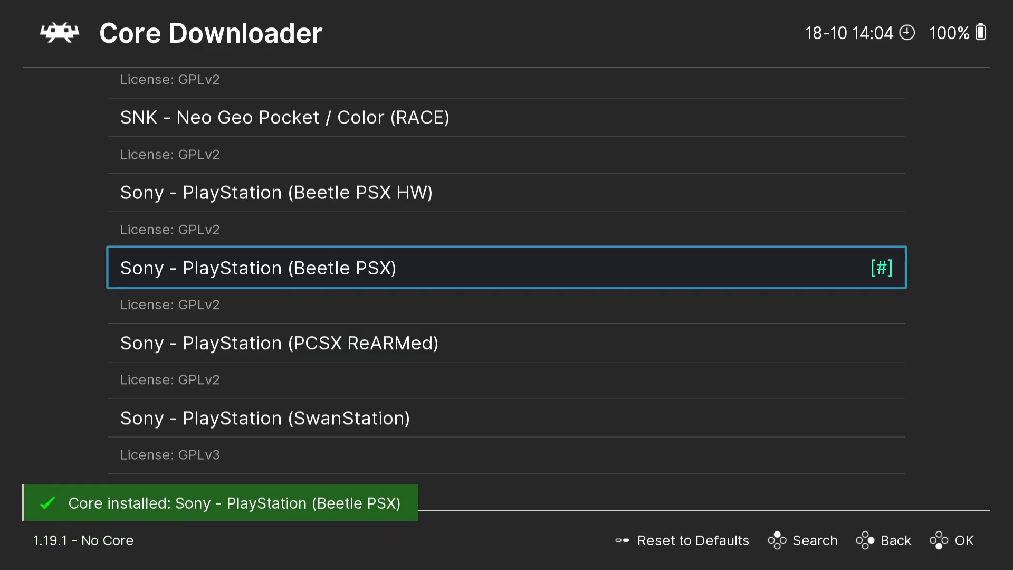
- Save the current RetroArch configuration over the existing configuration file and return to the Main Menu
{"action": "key", "text": "BackSpace"}
{"action": "key", "text": "BackSpace"}
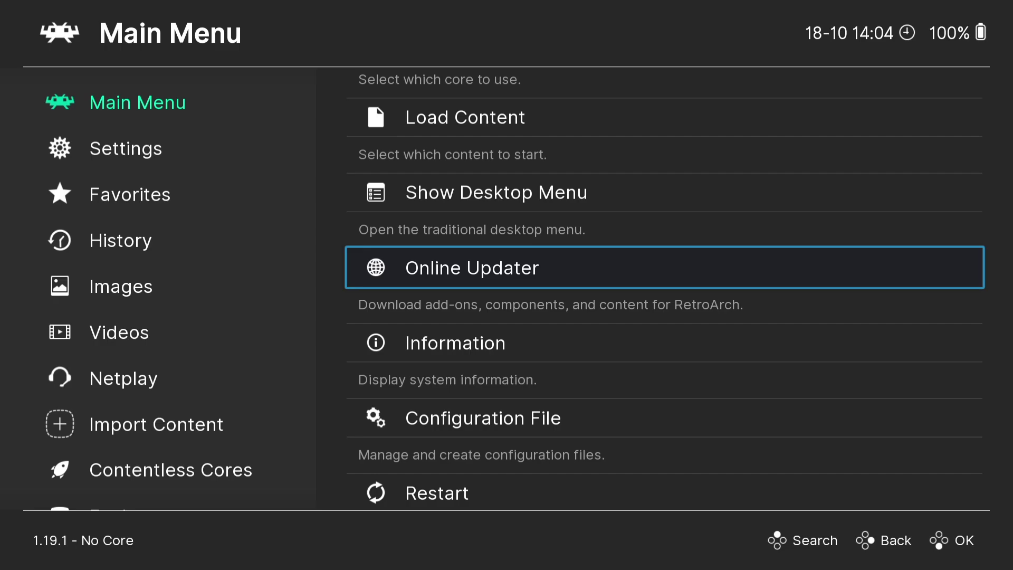
{"action": "key", "text": "Down"}
{"action": "key", "text": "Down"}
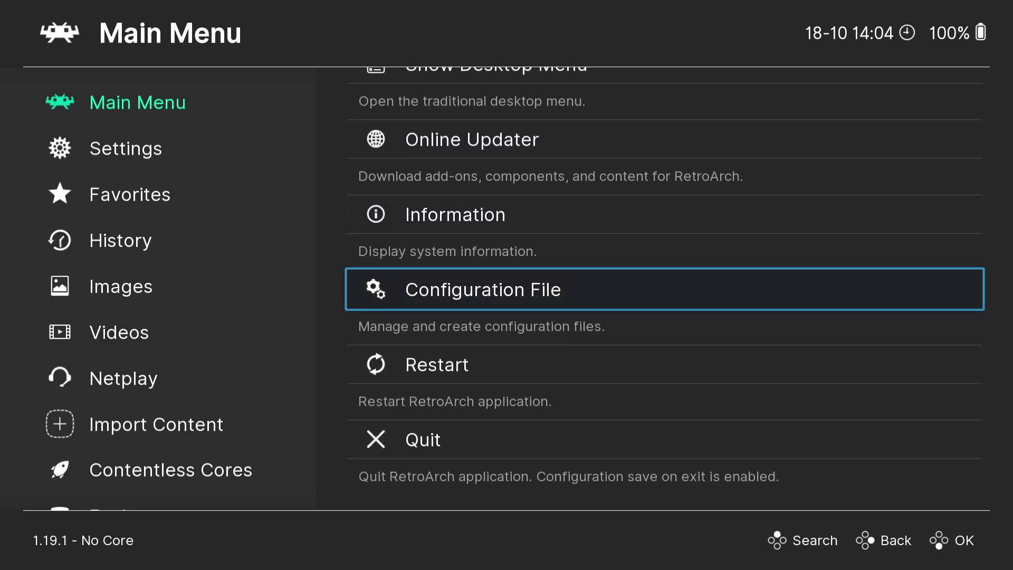
{"action": "key", "text": "Return"}
{"action": "key", "text": "Down"}
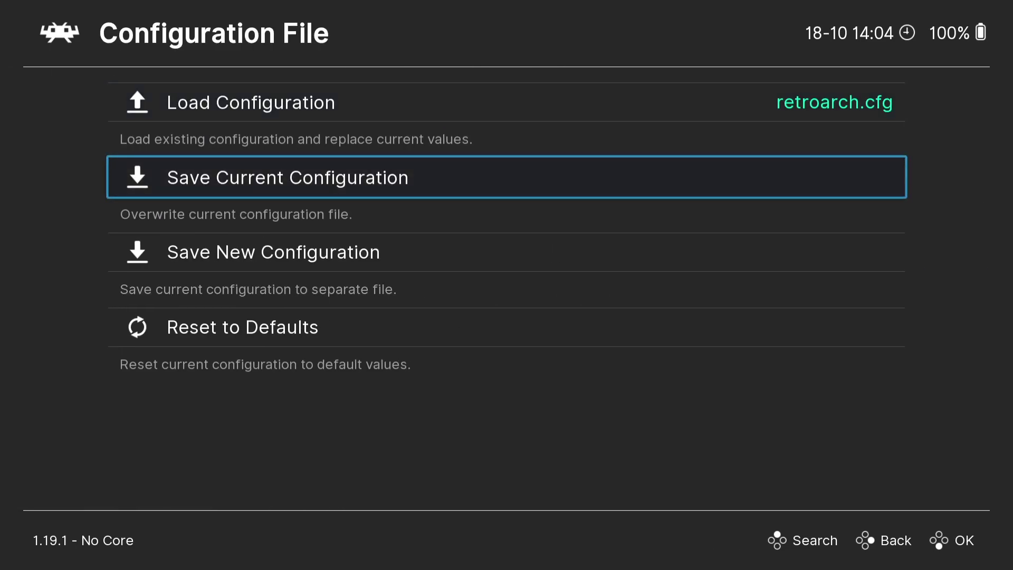
{"action": "key", "text": "Return"}
{"action": "key", "text": "BackSpace"}
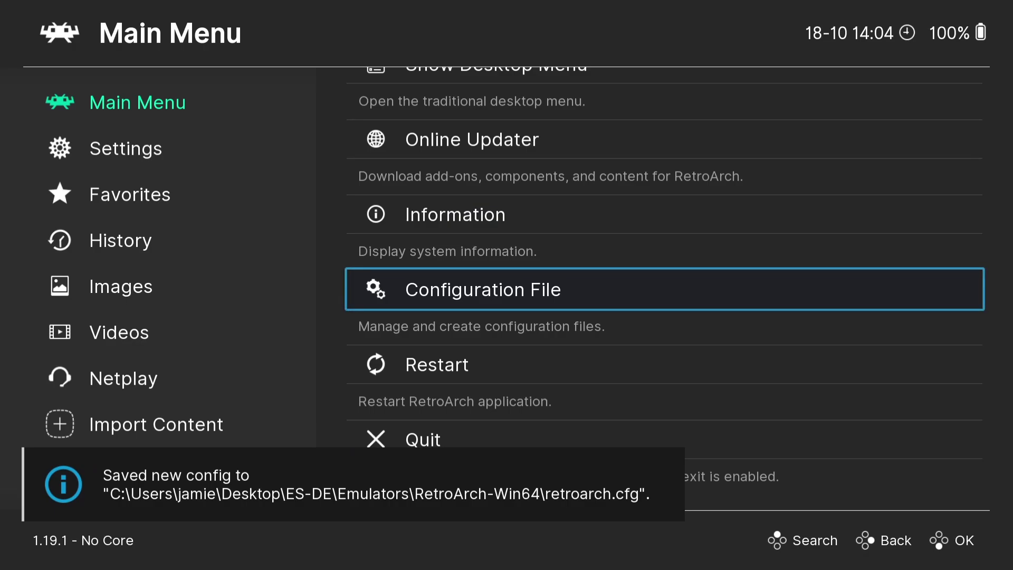
- Quit RetroArch from its Main Menu
{"action": "key", "text": "Down"}
{"action": "key", "text": "Down"}
{"action": "key", "text": "Return"}
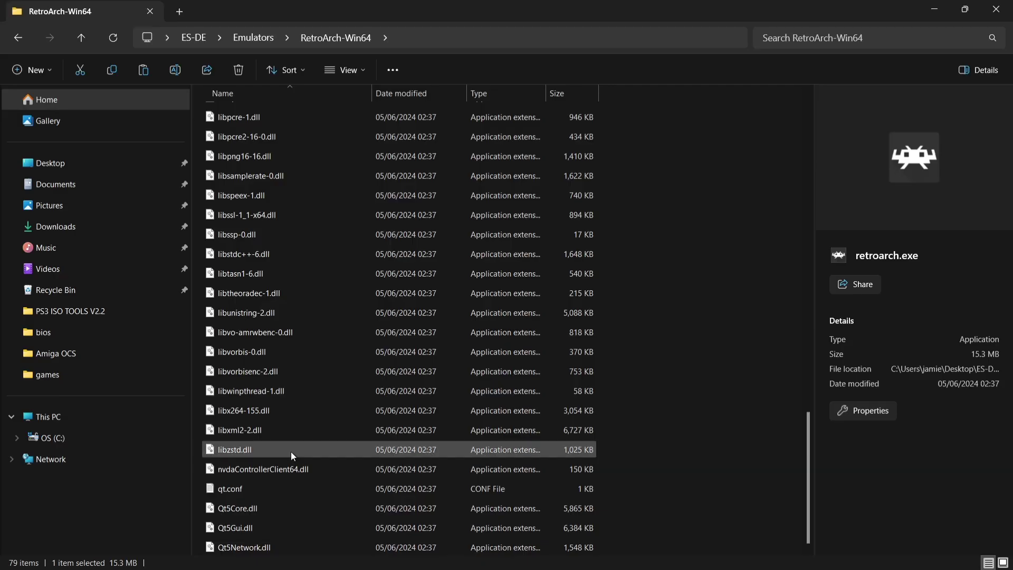
- Open the system folder inside RetroArch-Win64 and shrink its window so the desktop is accessible
{"action": "scroll", "coordinate": [290, 451], "scroll_direction": "up", "scroll_amount": 2}
{"action": "left_click_drag", "start_coordinate": [807, 417], "coordinate": [794, 150]}
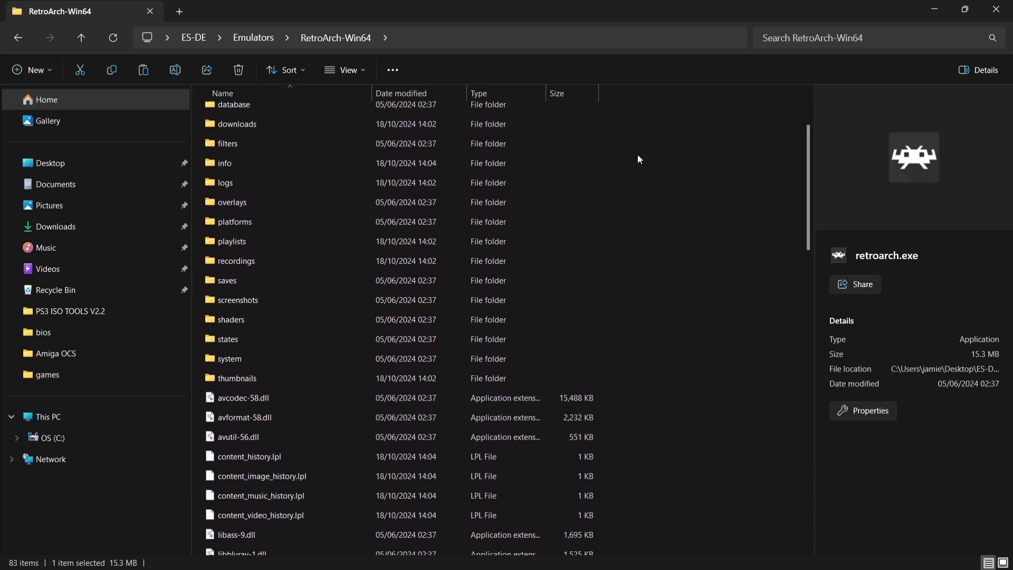
{"action": "double_click", "coordinate": [226, 358]}
{"action": "double_click", "coordinate": [352, 5]}
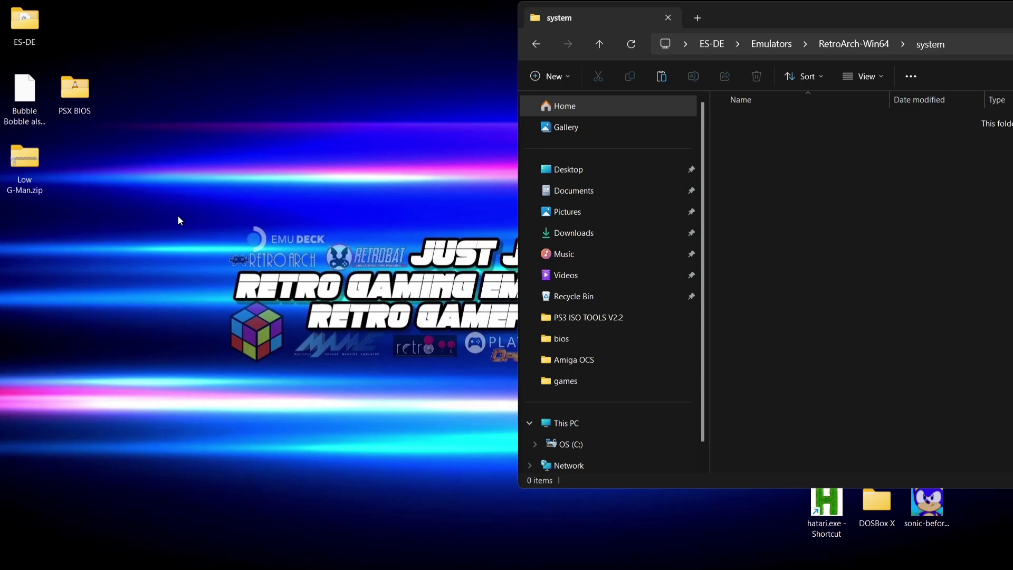
- Move scph5500.bin, scph5501.bin and scph5502.bin from the desktop's PSX BIOS folder into RetroArch's system folder
{"action": "double_click", "coordinate": [74, 94]}
{"action": "left_click_drag", "start_coordinate": [595, 25], "coordinate": [564, 378]}
{"action": "left_click_drag", "start_coordinate": [330, 530], "coordinate": [280, 417]}
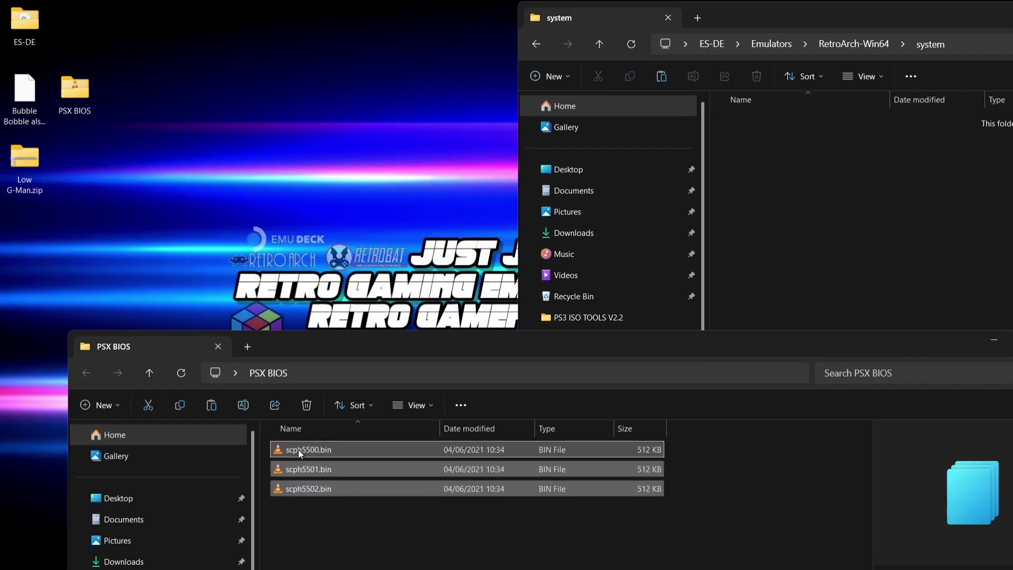
{"action": "left_click_drag", "start_coordinate": [298, 450], "coordinate": [893, 245]}
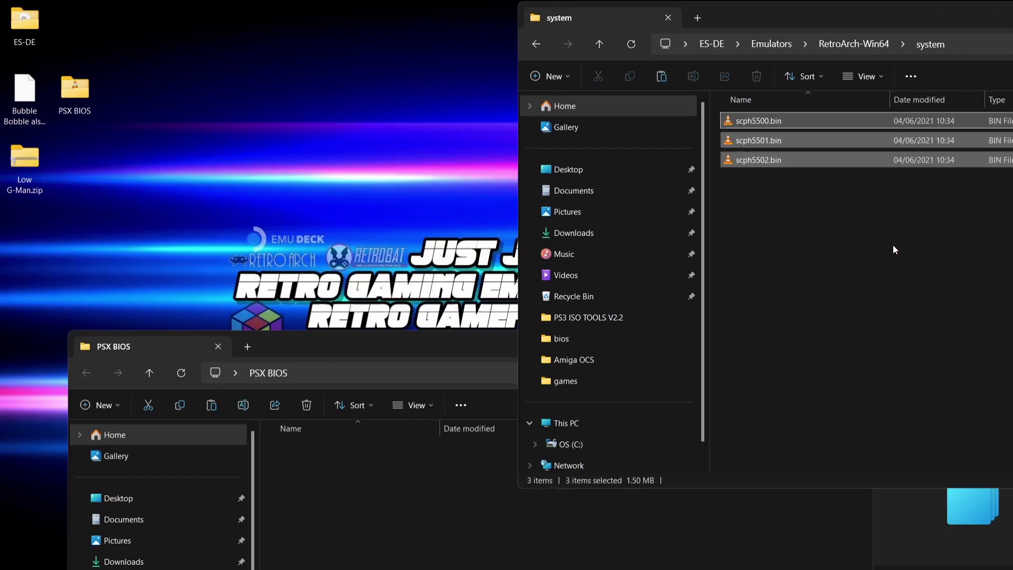
- Close the PSX BIOS window and go back to the main ES-DE folder in the other window
{"action": "left_click", "coordinate": [535, 44]}
{"action": "left_click", "coordinate": [536, 44]}
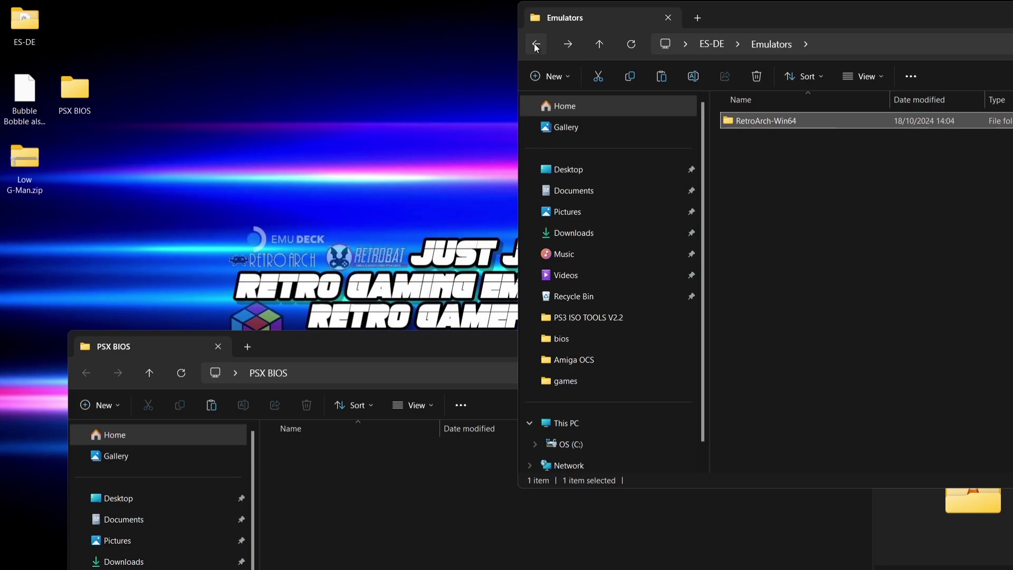
{"action": "left_click_drag", "start_coordinate": [768, 8], "coordinate": [604, 34]}
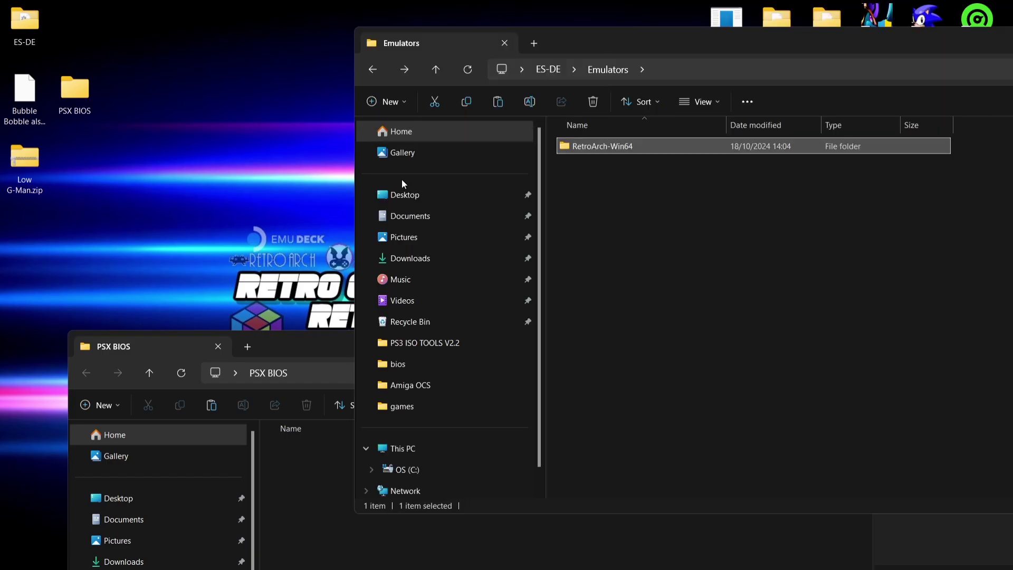
{"action": "left_click", "coordinate": [309, 348]}
{"action": "left_click_drag", "start_coordinate": [967, 340], "coordinate": [688, 330]}
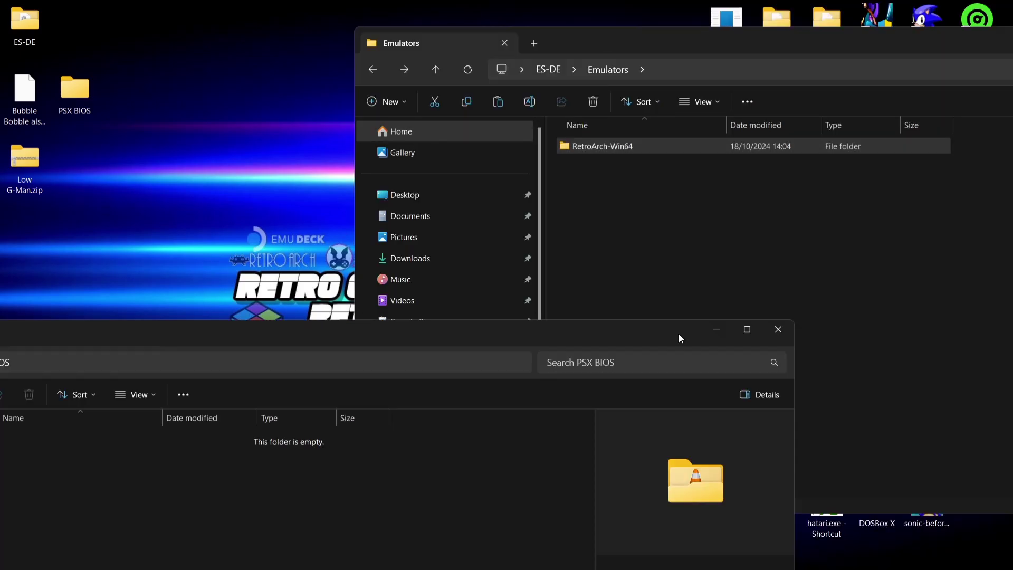
{"action": "left_click", "coordinate": [778, 331]}
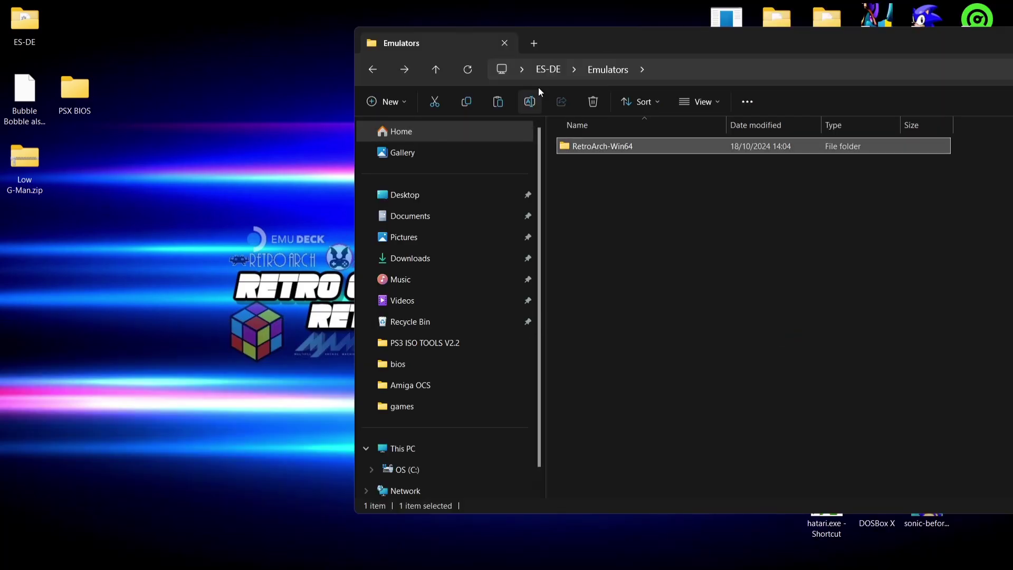
{"action": "left_click", "coordinate": [378, 69]}
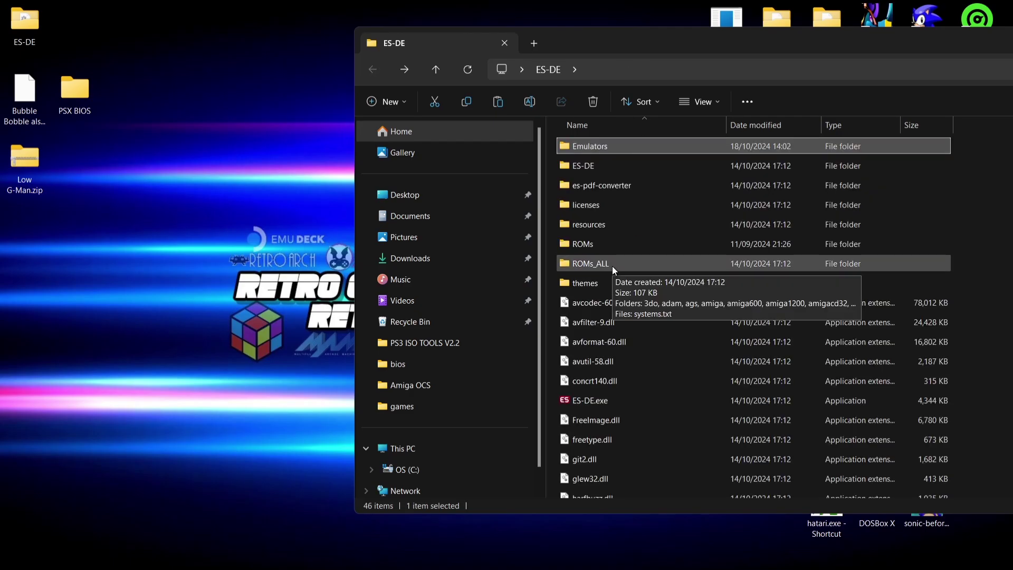
- Open the nes folder inside ES-DE's ROMs_ALL folder in a maximized window
{"action": "double_click", "coordinate": [630, 267]}
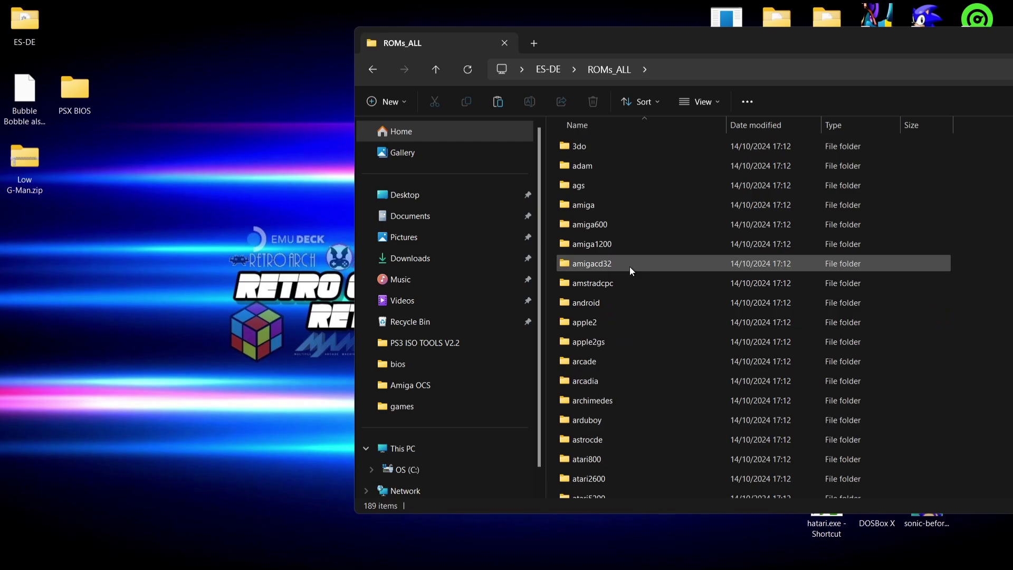
{"action": "double_click", "coordinate": [667, 39]}
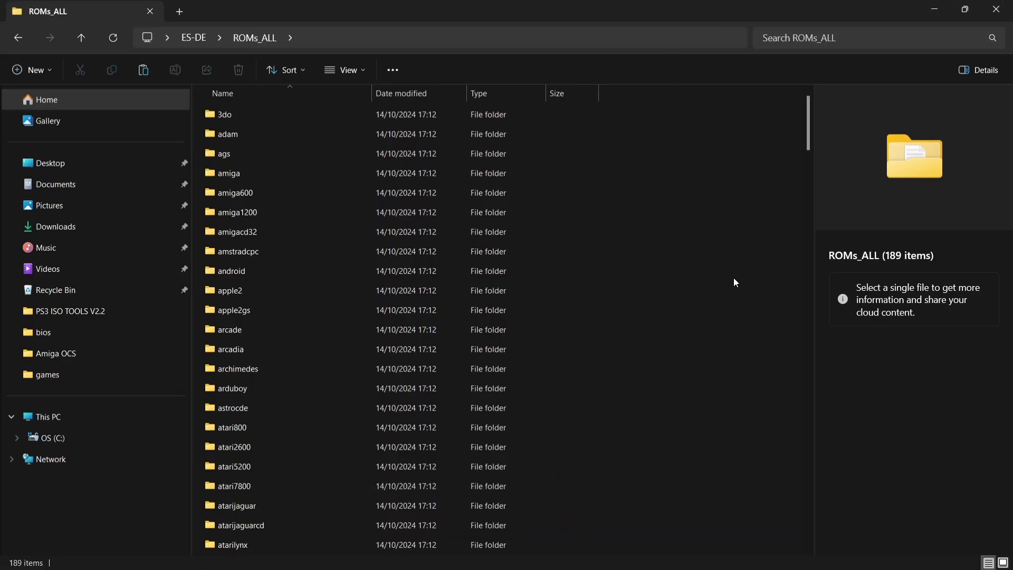
{"action": "left_click_drag", "start_coordinate": [810, 134], "coordinate": [825, 350]}
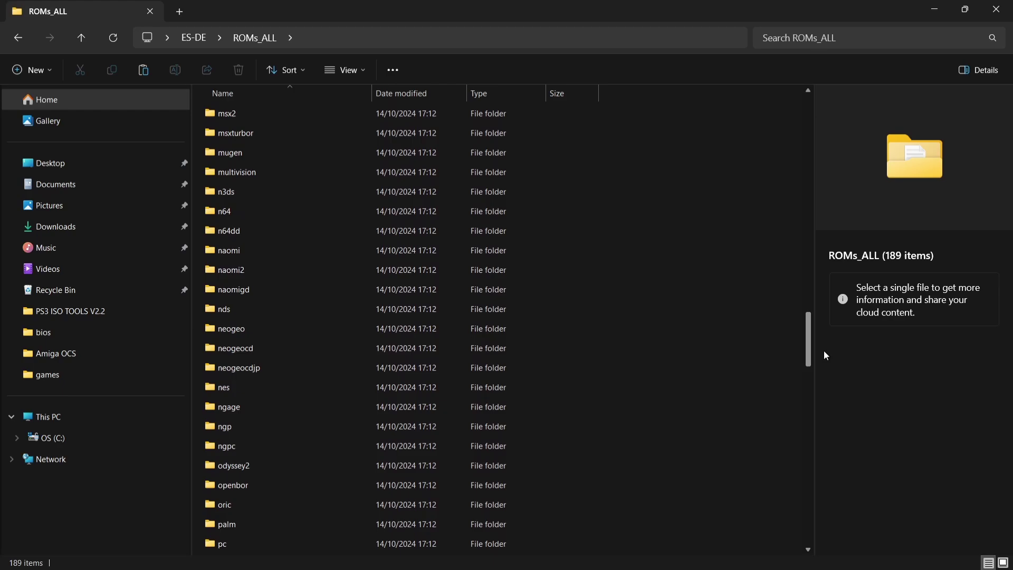
{"action": "double_click", "coordinate": [248, 369]}
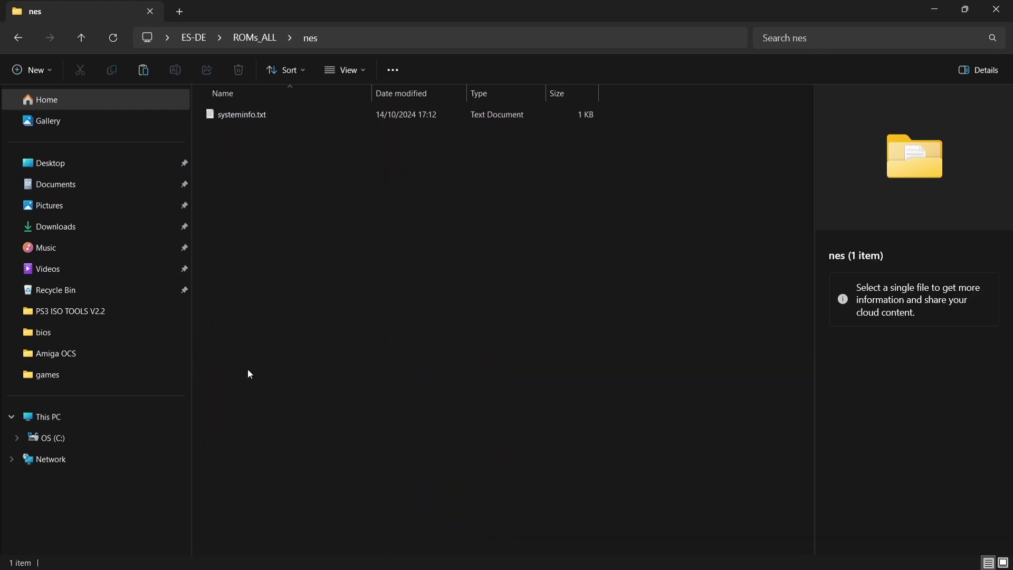
- Shrink the nes folder window and move Low G-Man.zip from the desktop into it
{"action": "double_click", "coordinate": [463, 5]}
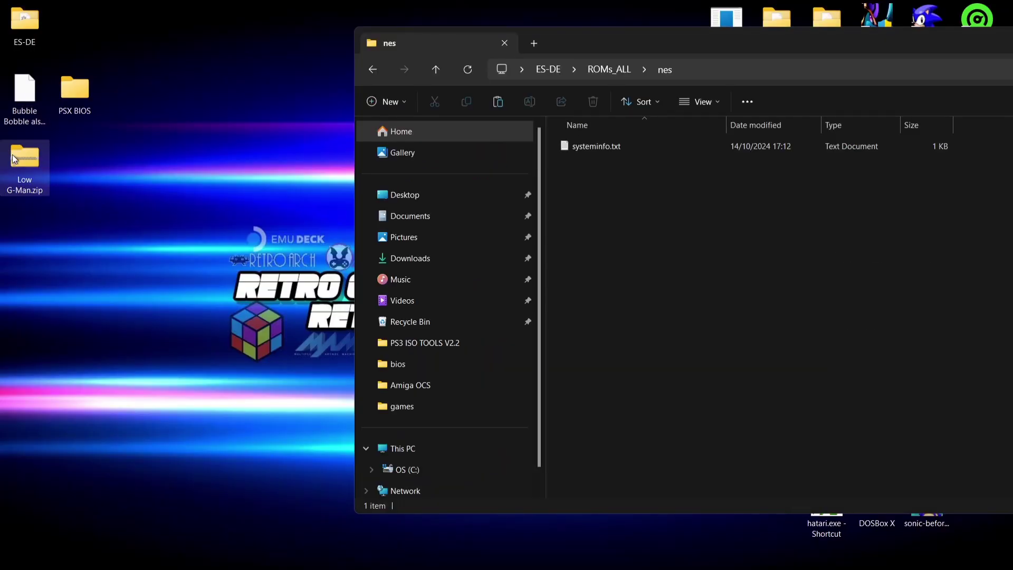
{"action": "left_click_drag", "start_coordinate": [11, 154], "coordinate": [718, 310]}
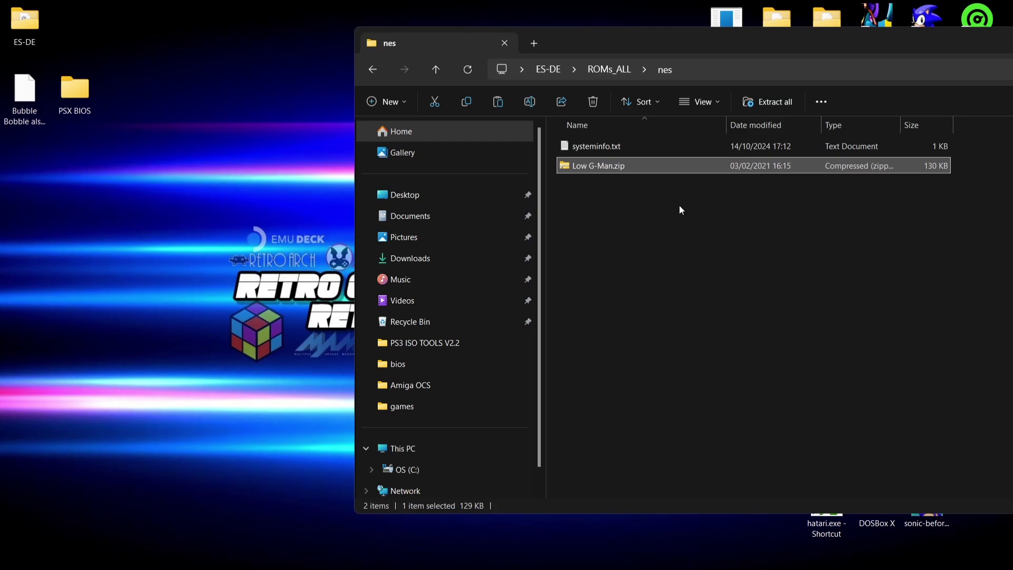
- Read the supported file extensions and launch commands in the nes folder's systeminfo.txt, and minimize the Notepad windows
{"action": "left_click", "coordinate": [631, 148]}
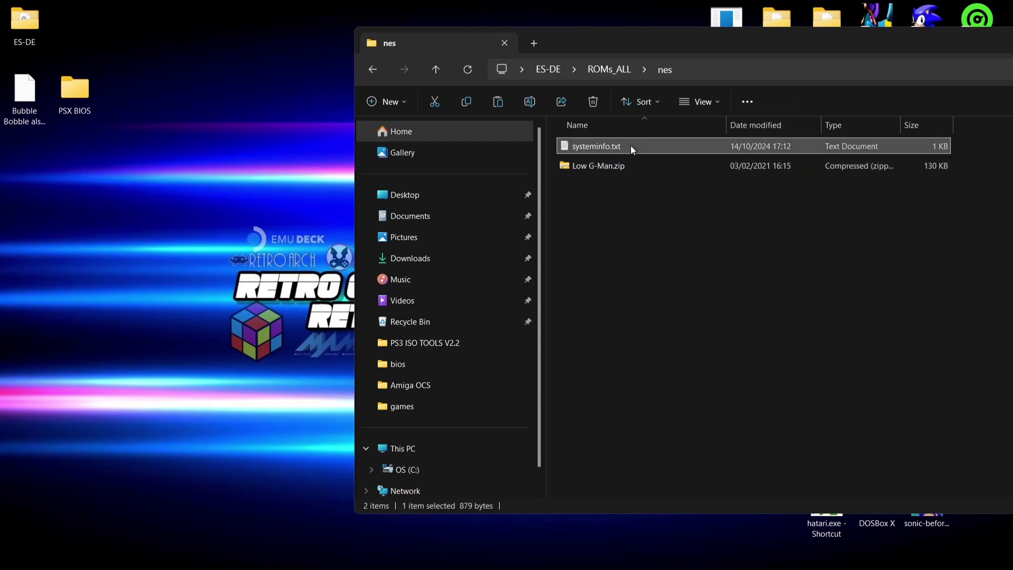
{"action": "double_click", "coordinate": [631, 144]}
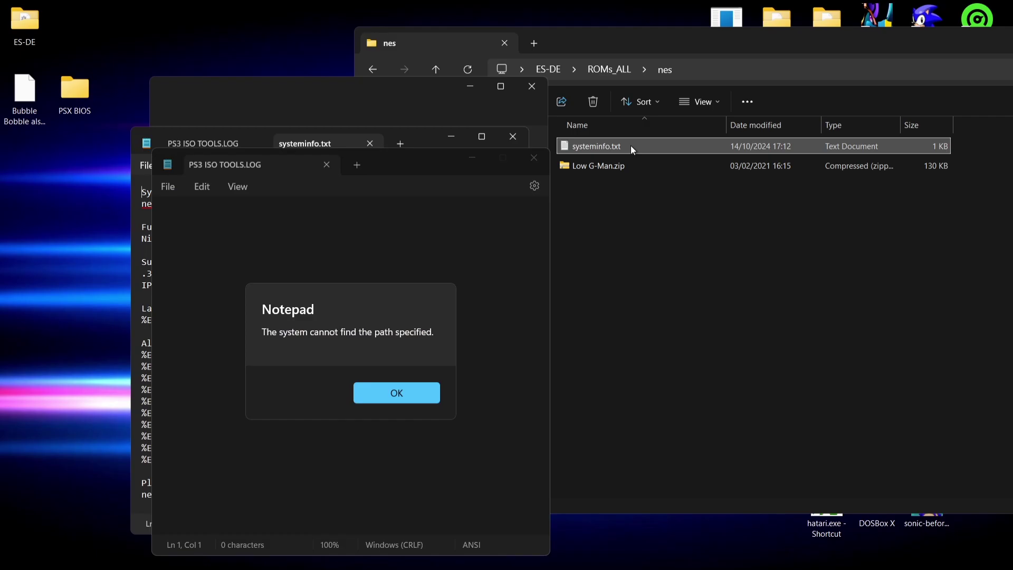
{"action": "left_click", "coordinate": [404, 391]}
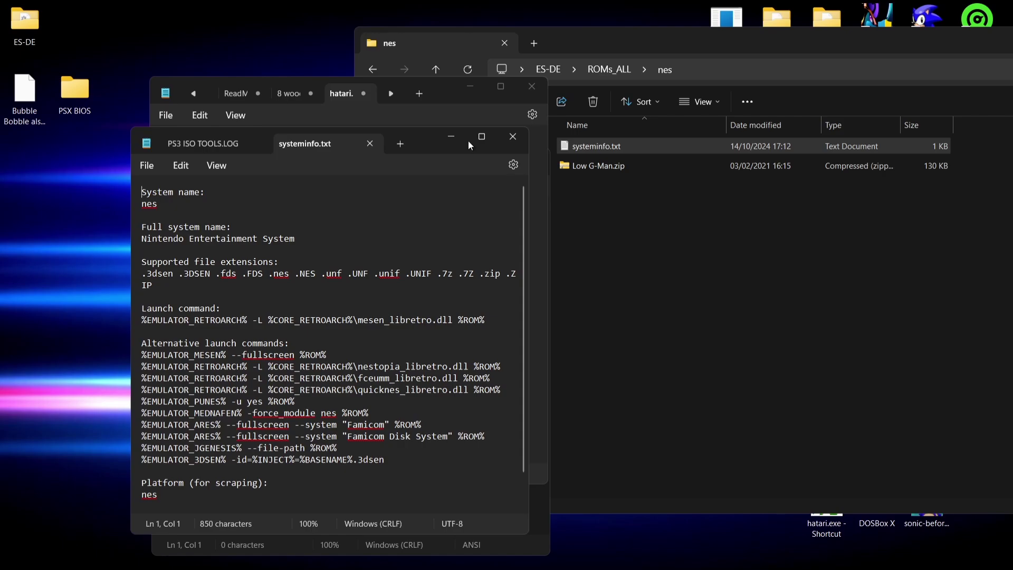
{"action": "left_click", "coordinate": [452, 137]}
{"action": "left_click", "coordinate": [469, 86]}
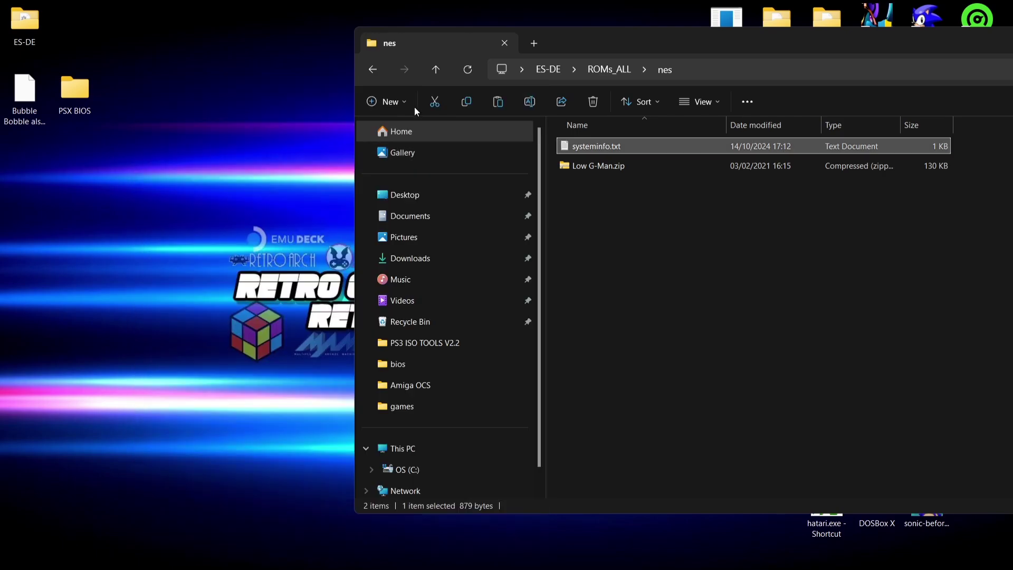
- Return to ROMs_ALL in a maximized window and open its psx folder
{"action": "left_click", "coordinate": [369, 70]}
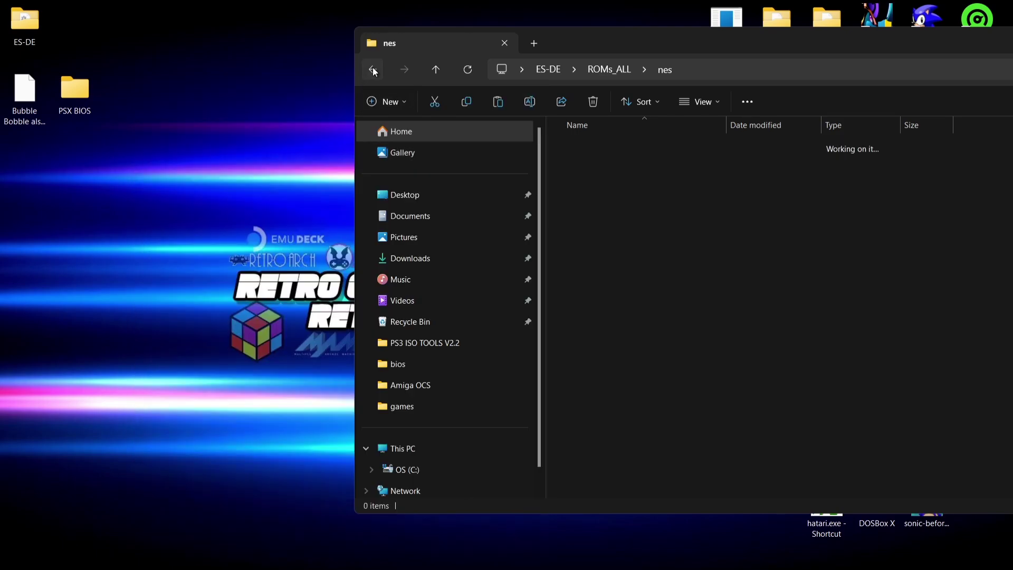
{"action": "double_click", "coordinate": [628, 38]}
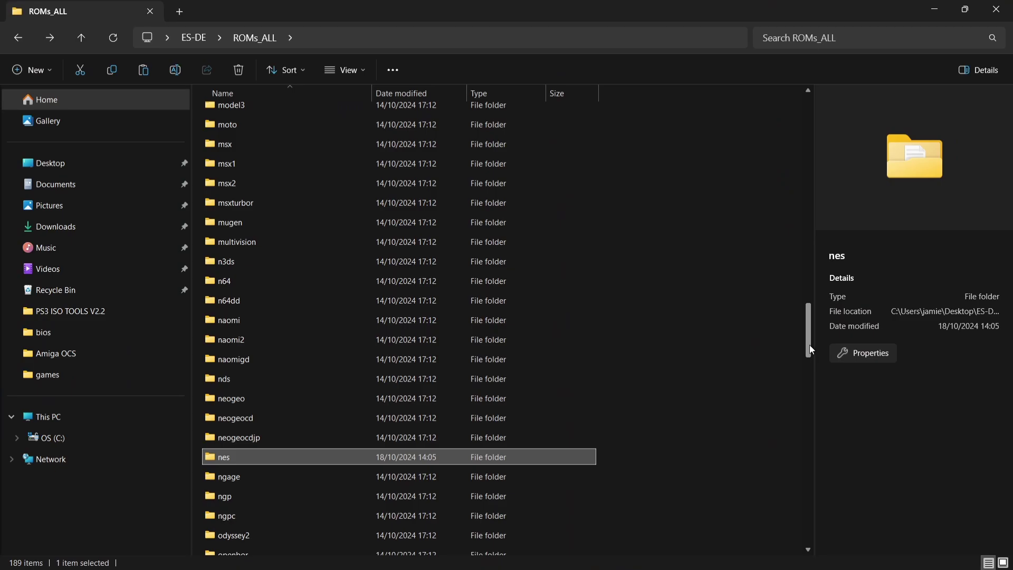
{"action": "left_click_drag", "start_coordinate": [809, 344], "coordinate": [812, 398]}
{"action": "double_click", "coordinate": [226, 473]}
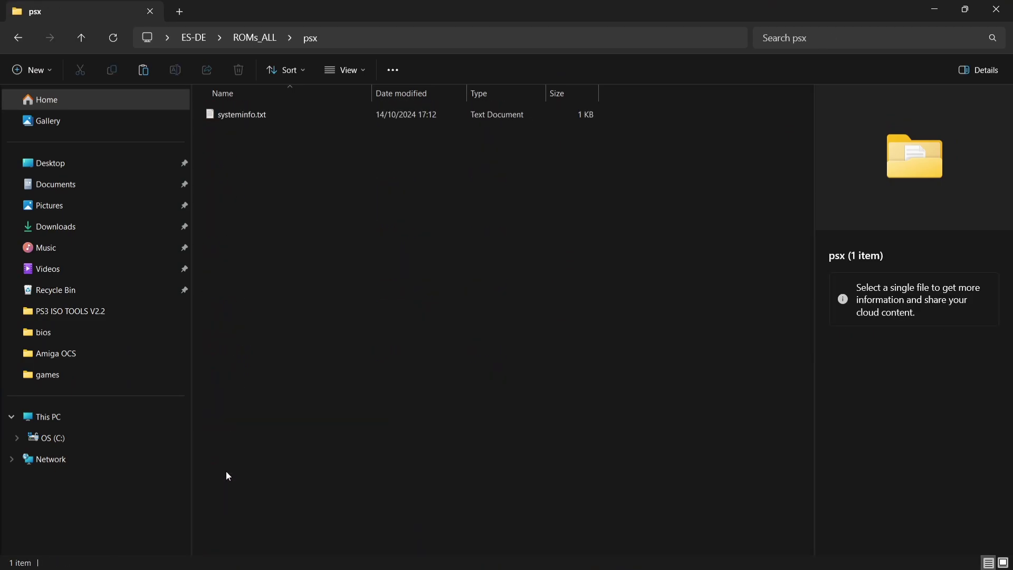
- Examine the psx folder's systeminfo.txt, highlight the .chd extension in the supported list, and minimize Notepad
{"action": "double_click", "coordinate": [292, 110]}
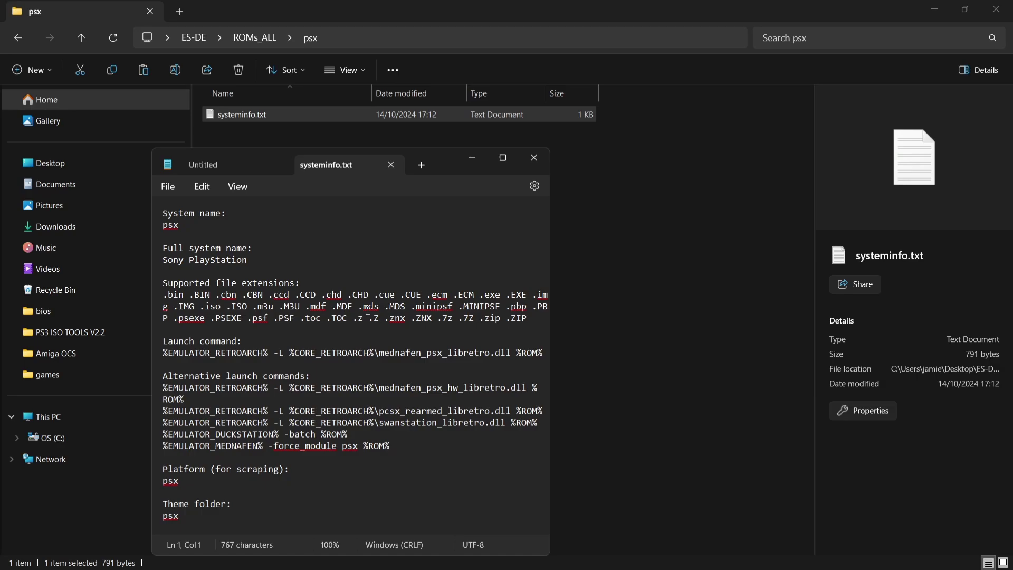
{"action": "left_click_drag", "start_coordinate": [321, 295], "coordinate": [347, 295]}
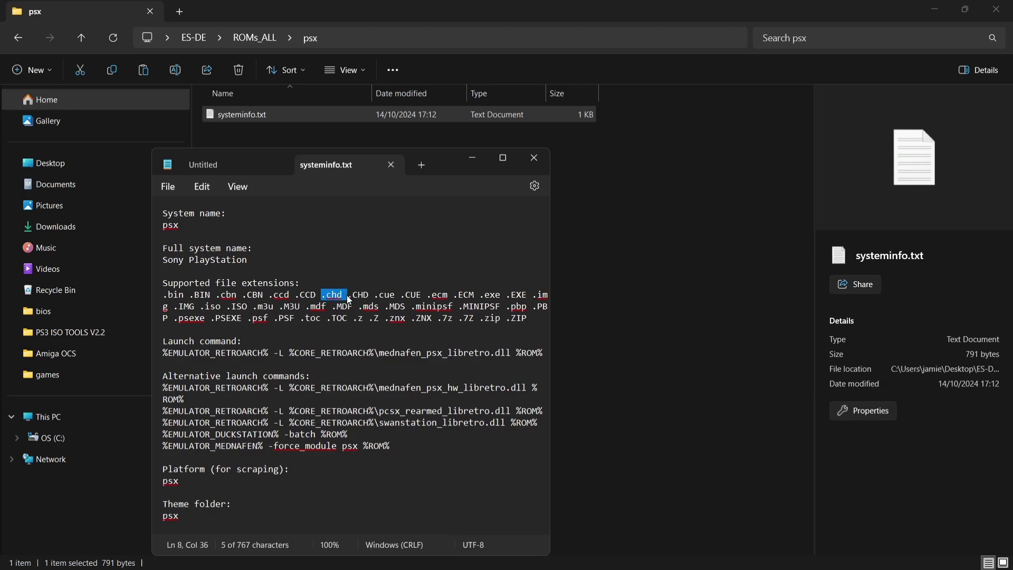
{"action": "left_click", "coordinate": [473, 158]}
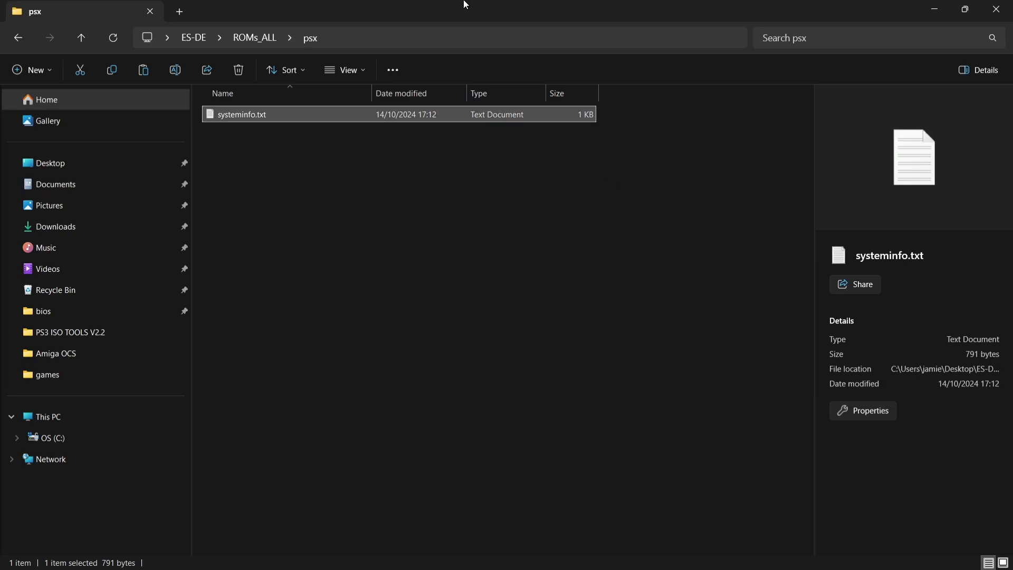
- Shrink the psx folder window and move the Bubble Bobble also featuring Rainbow Islands CHD file from the desktop into it
{"action": "double_click", "coordinate": [466, 5]}
{"action": "left_click_drag", "start_coordinate": [9, 84], "coordinate": [777, 393]}
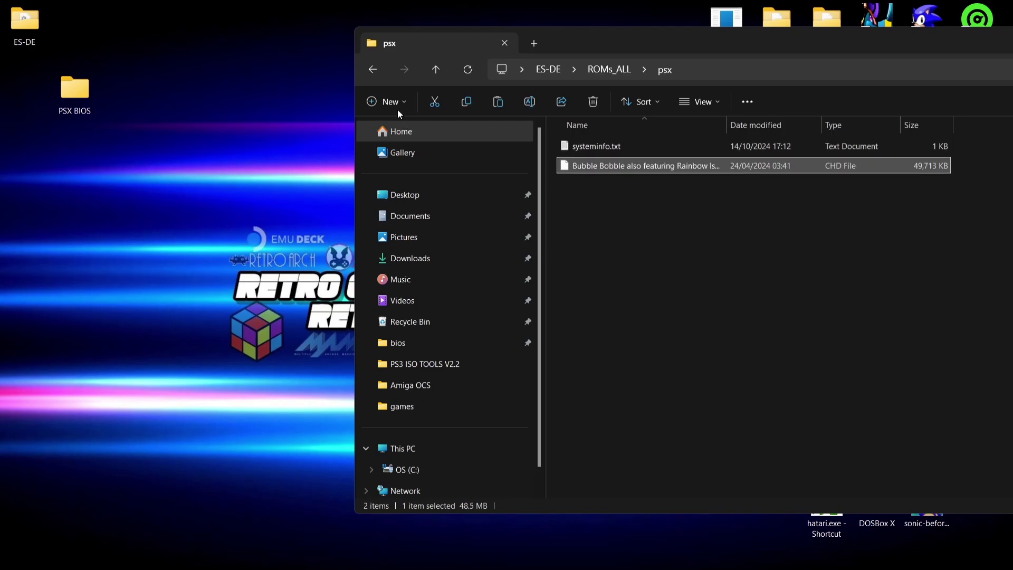
- Go back to the main ES-DE folder in a maximized window and launch ES-DE.exe
{"action": "left_click", "coordinate": [372, 69]}
{"action": "double_click", "coordinate": [609, 38]}
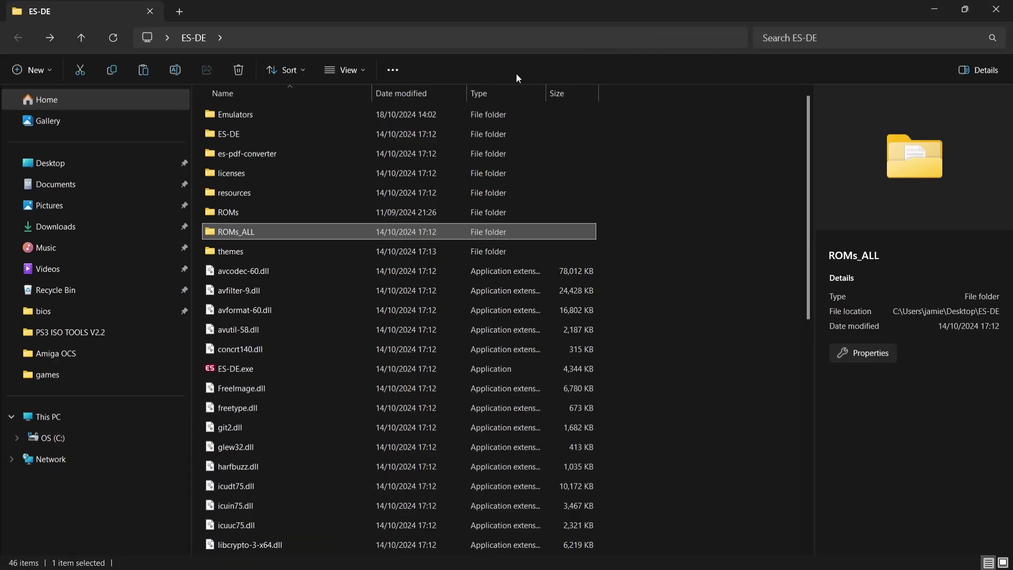
{"action": "double_click", "coordinate": [263, 369]}
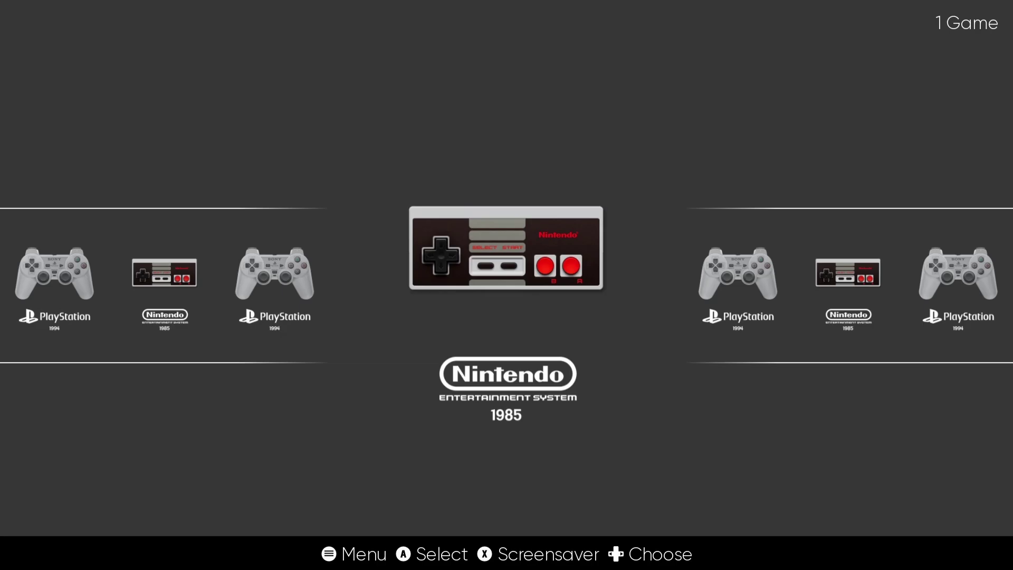
- Look through the PlayStation and NES systems, open the NES game list and return to the system view
{"action": "key", "text": "Left"}
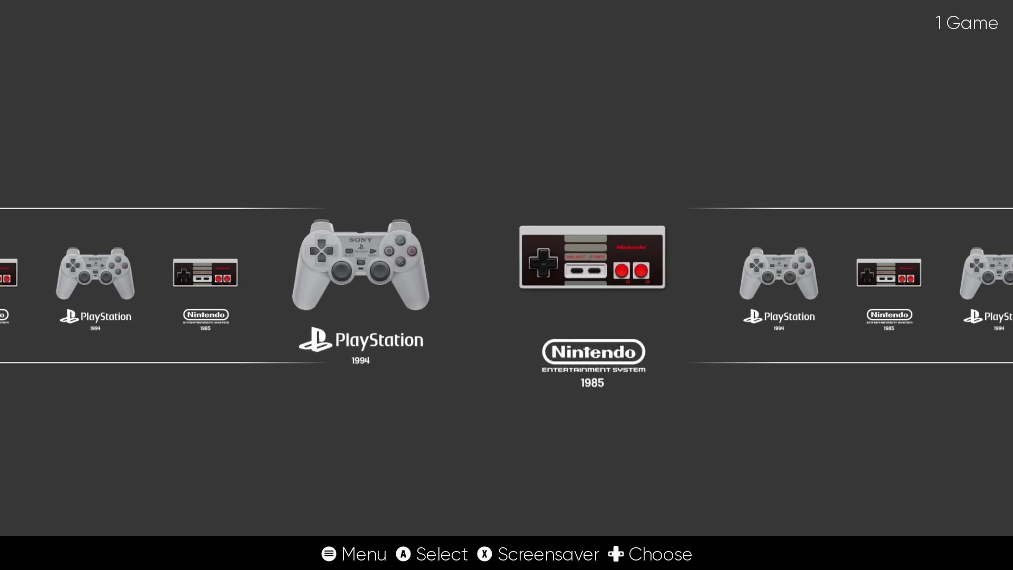
{"action": "key", "text": "Right"}
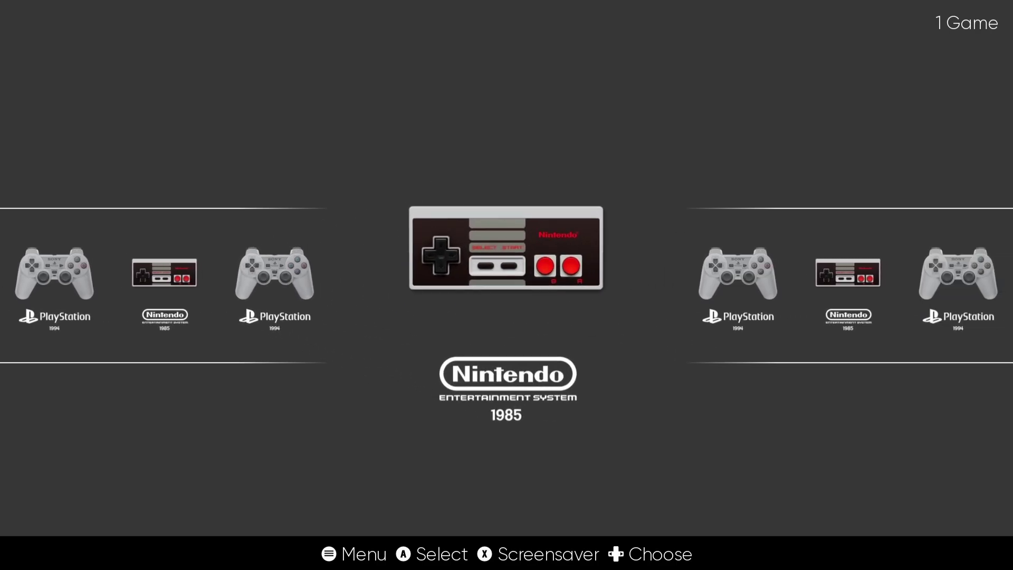
{"action": "key", "text": "Return"}
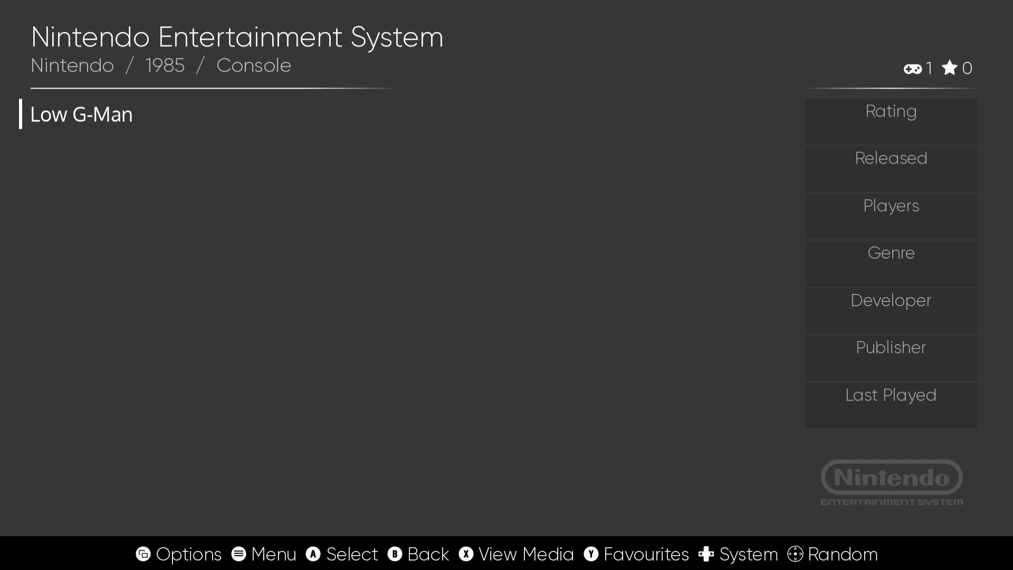
{"action": "key", "text": "BackSpace"}
- Select Nintendo Entertainment System and Sony PlayStation as the systems to scrape in the Scraper settings
{"action": "key", "text": "Escape"}
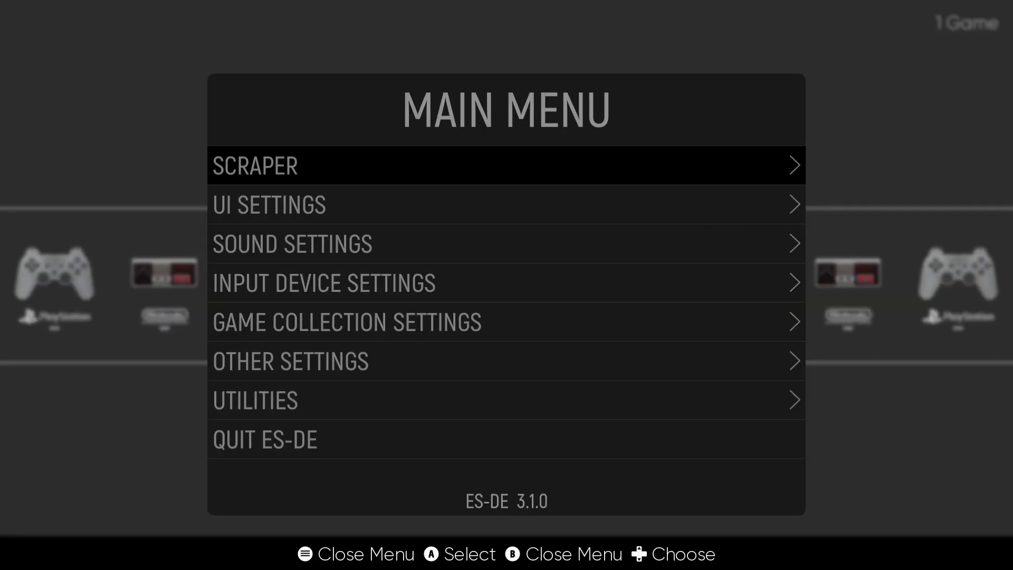
{"action": "key", "text": "Return"}
{"action": "key", "text": "Down"}
{"action": "key", "text": "Down"}
{"action": "key", "text": "Return"}
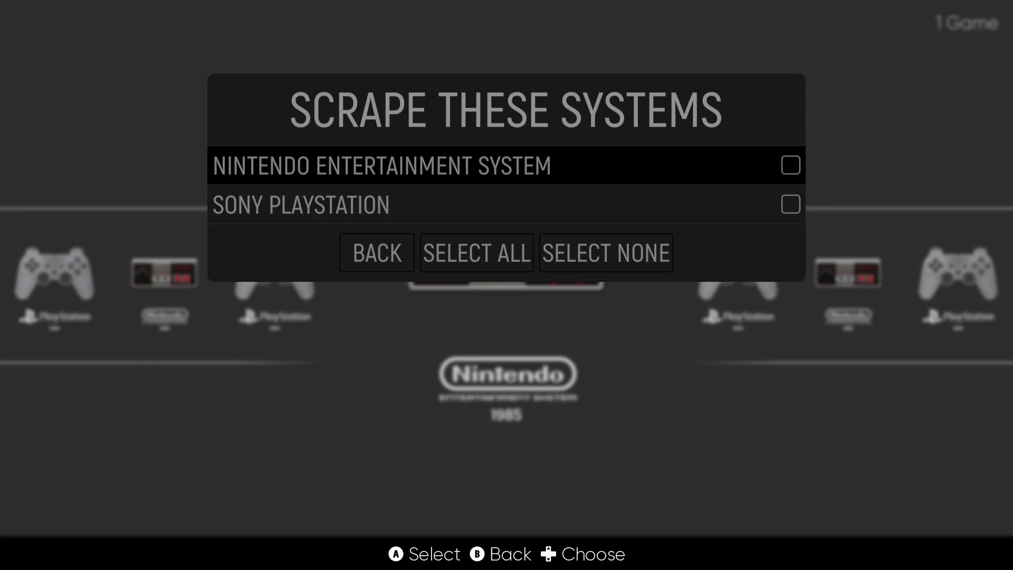
{"action": "key", "text": "Return"}
{"action": "key", "text": "Down"}
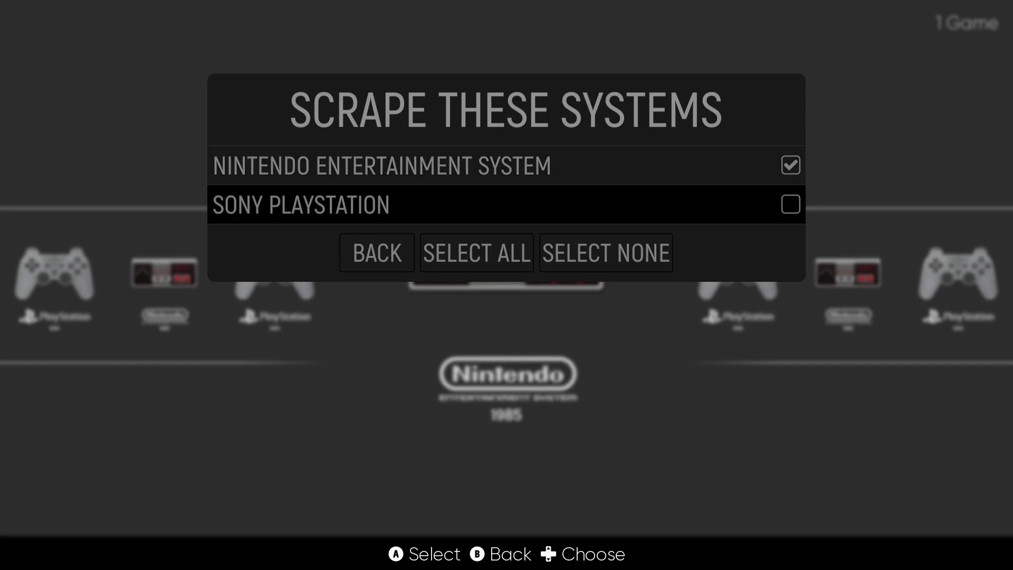
{"action": "key", "text": "Return"}
{"action": "key", "text": "BackSpace"}
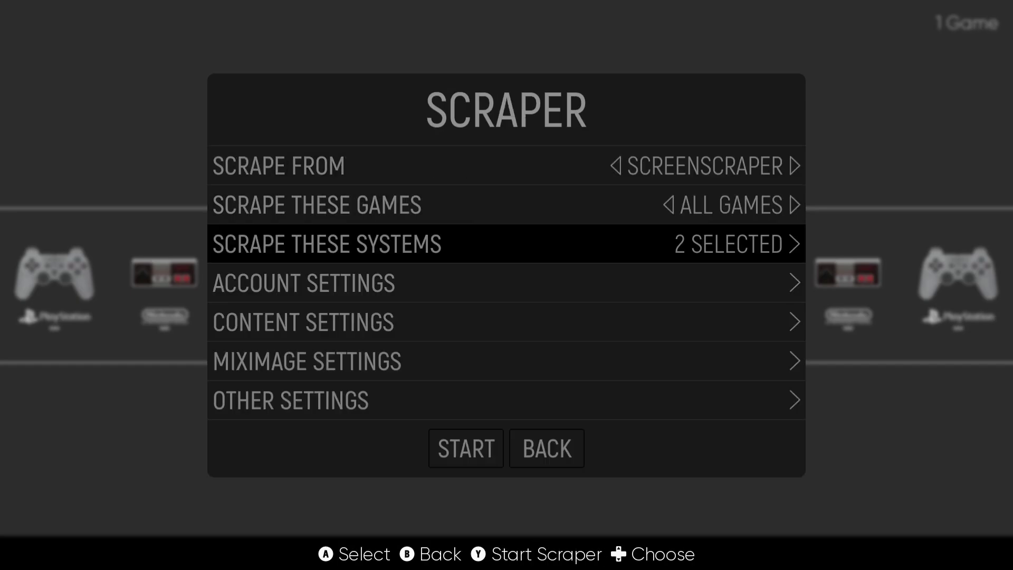
- Scrape all games of the selected systems from ScreenScraper, and open the NES game list
{"action": "key", "text": "Down"}
{"action": "key", "text": "Down"}
{"action": "key", "text": "Down"}
{"action": "key", "text": "Down"}
{"action": "key", "text": "Down"}
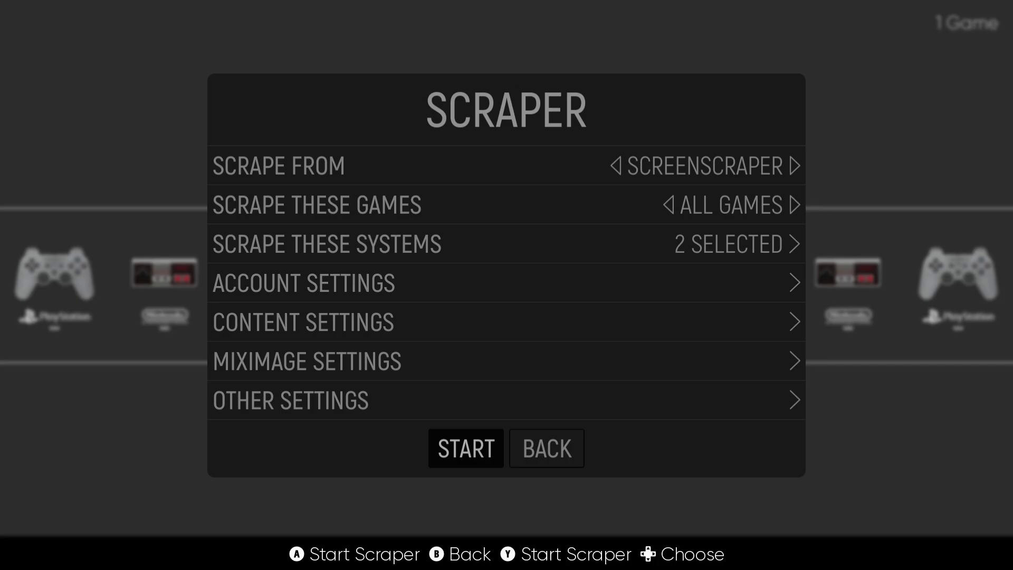
{"action": "key", "text": "Return"}
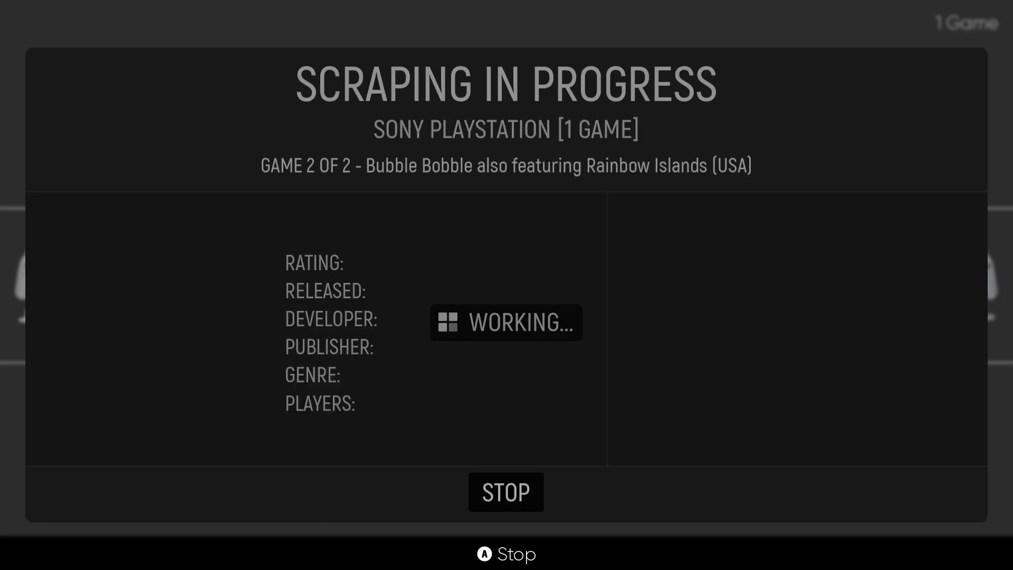
{"action": "key", "text": "Return"}
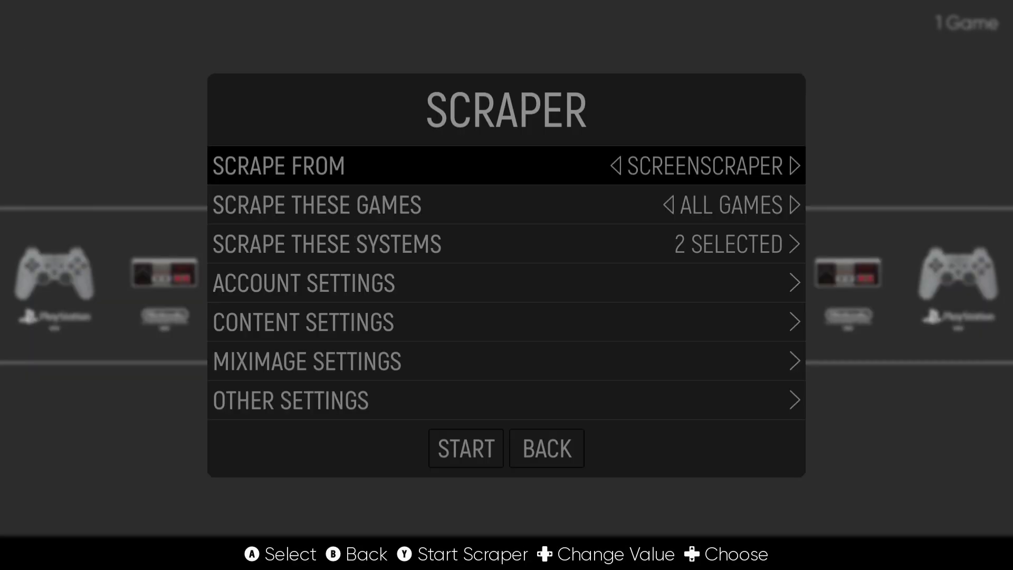
{"action": "key", "text": "BackSpace"}
{"action": "key", "text": "Return"}
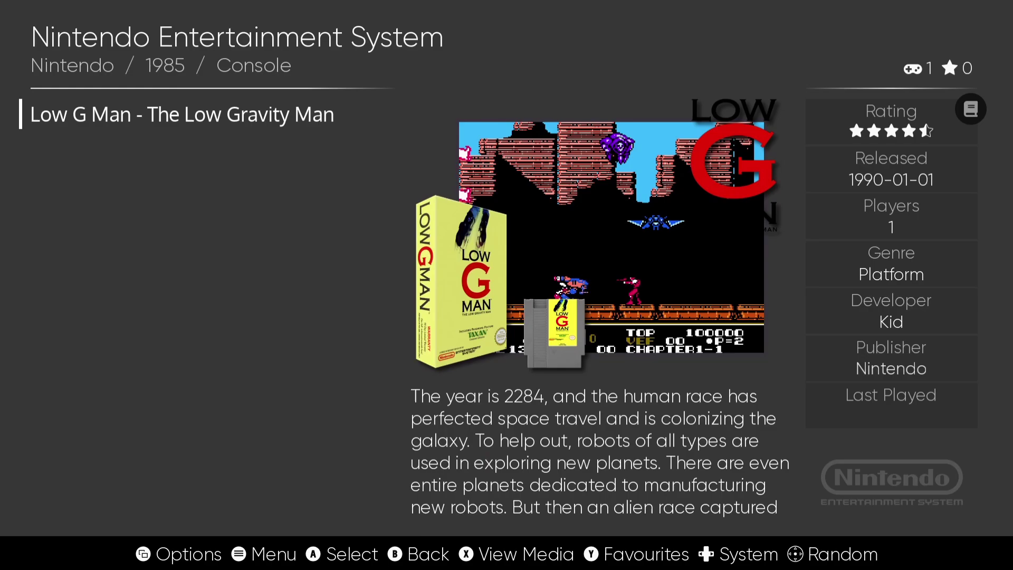
- Set the nes system's emulator to Nestopia UE in the Alternative Emulators settings
{"action": "key", "text": "F1"}
{"action": "key", "text": "Escape"}
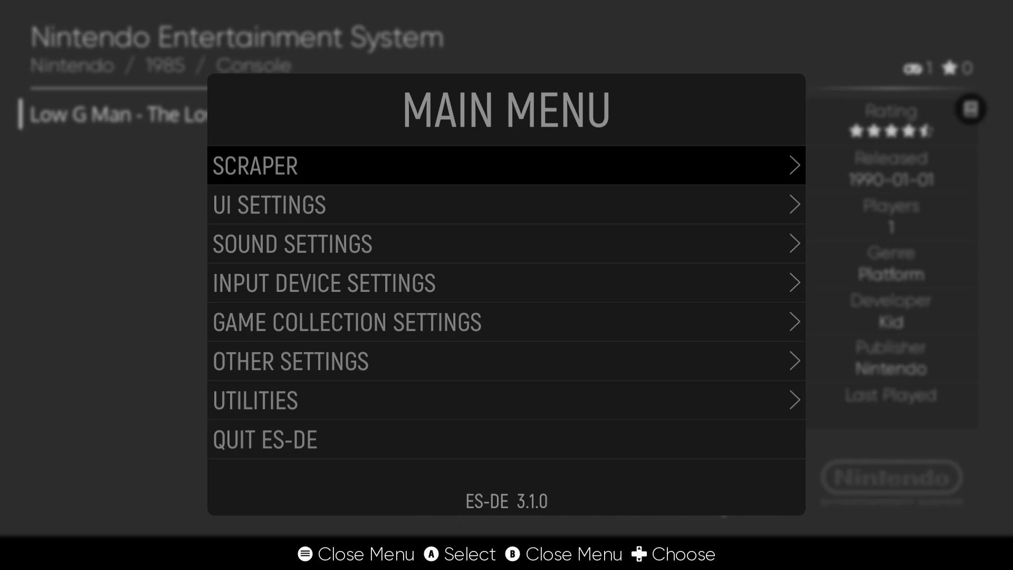
{"action": "key", "text": "Down"}
{"action": "key", "text": "Down"}
{"action": "key", "text": "Down"}
{"action": "key", "text": "Down"}
{"action": "key", "text": "Down"}
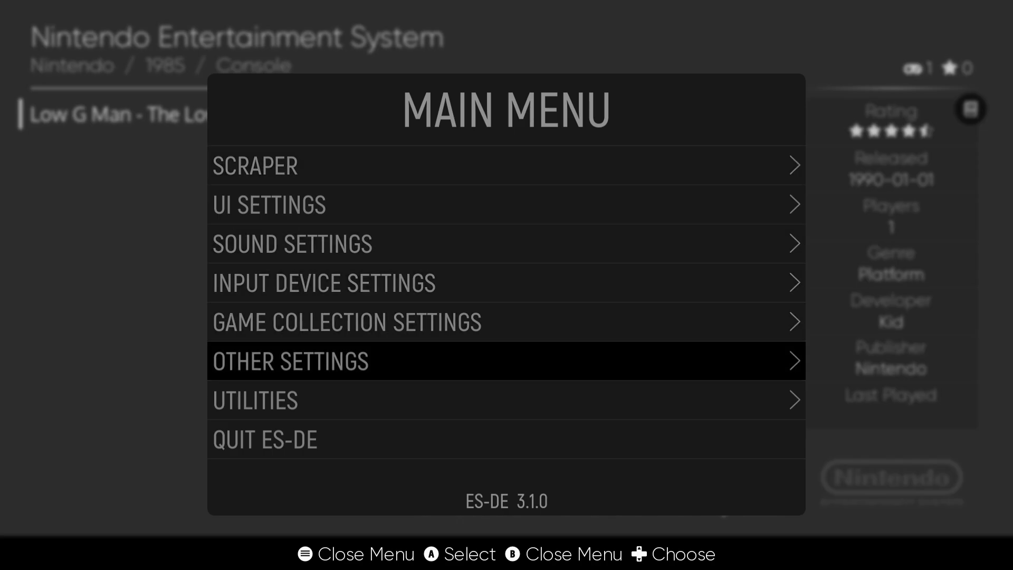
{"action": "key", "text": "Return"}
{"action": "key", "text": "Return"}
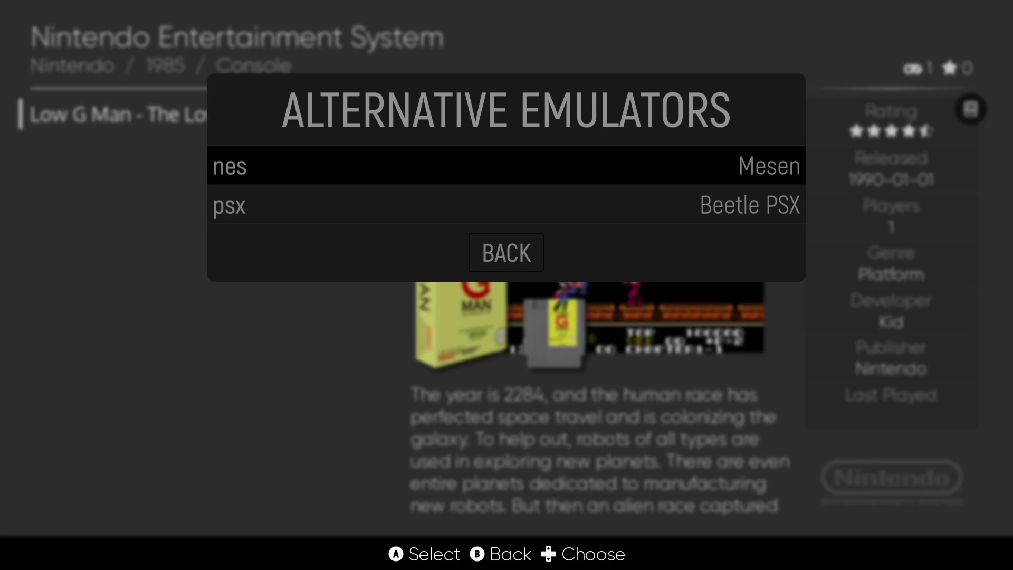
{"action": "key", "text": "Return"}
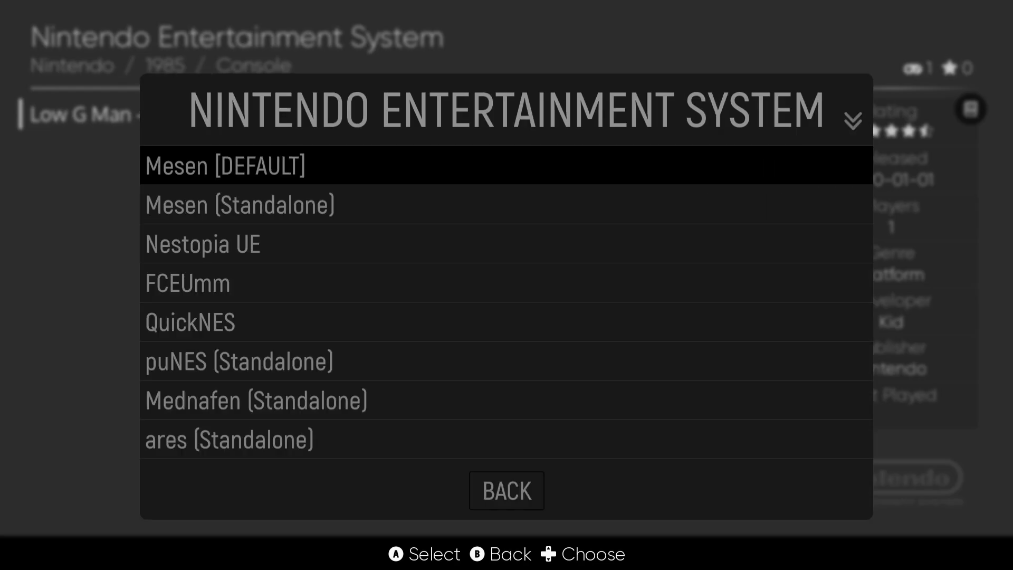
{"action": "key", "text": "Down"}
{"action": "key", "text": "Down"}
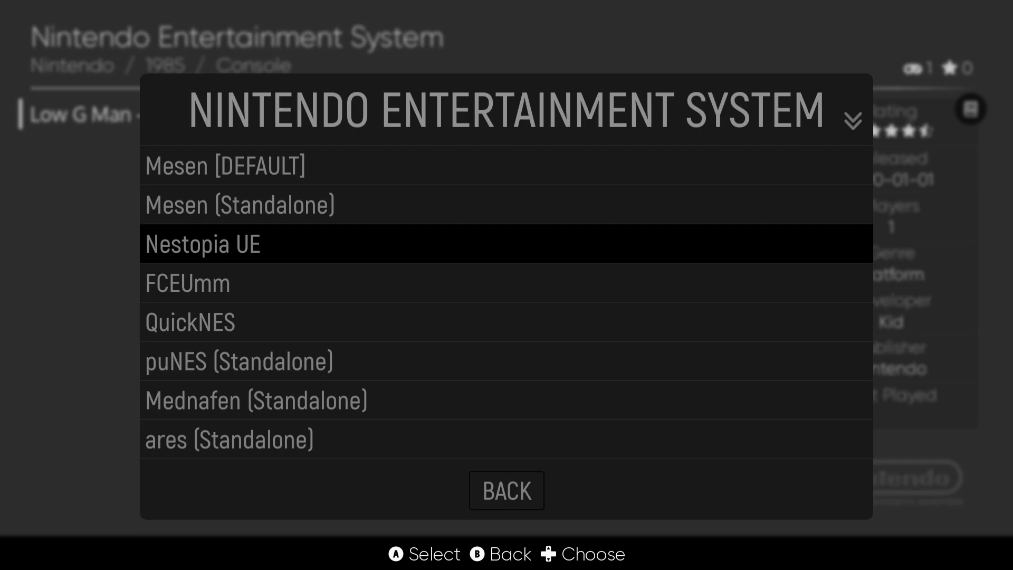
{"action": "key", "text": "Return"}
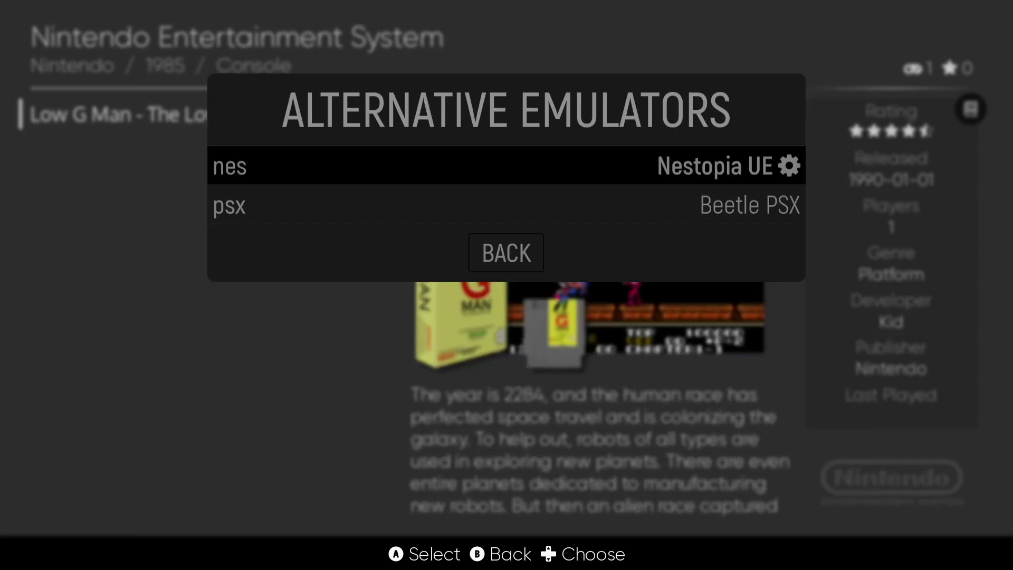
- Choose Beetle PSX [DEFAULT] as the psx system's emulator and close the menus back to the NES game list
{"action": "key", "text": "Down"}
{"action": "key", "text": "Return"}
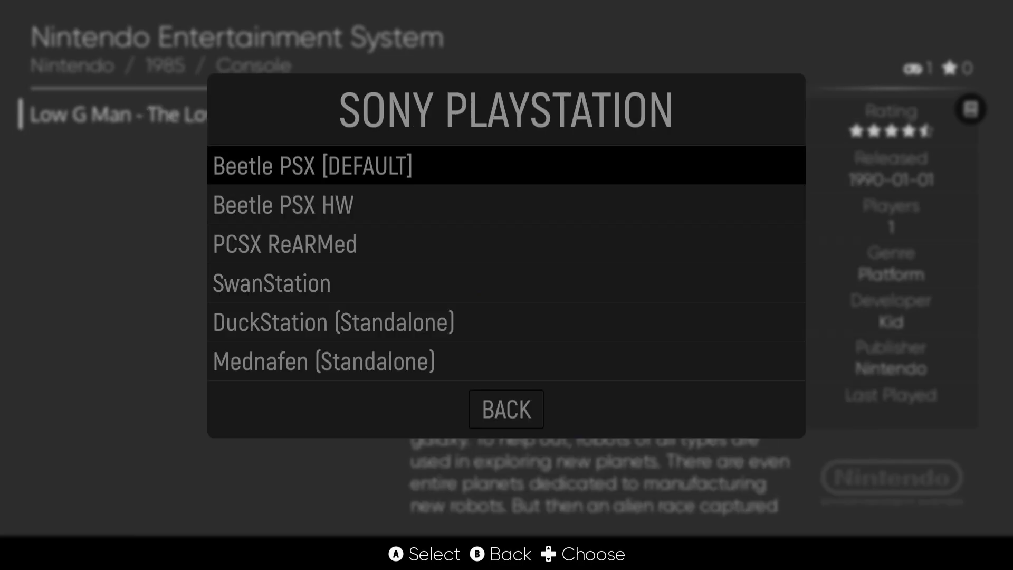
{"action": "key", "text": "Down"}
{"action": "key", "text": "Down"}
{"action": "key", "text": "Up"}
{"action": "key", "text": "Up"}
{"action": "key", "text": "Return"}
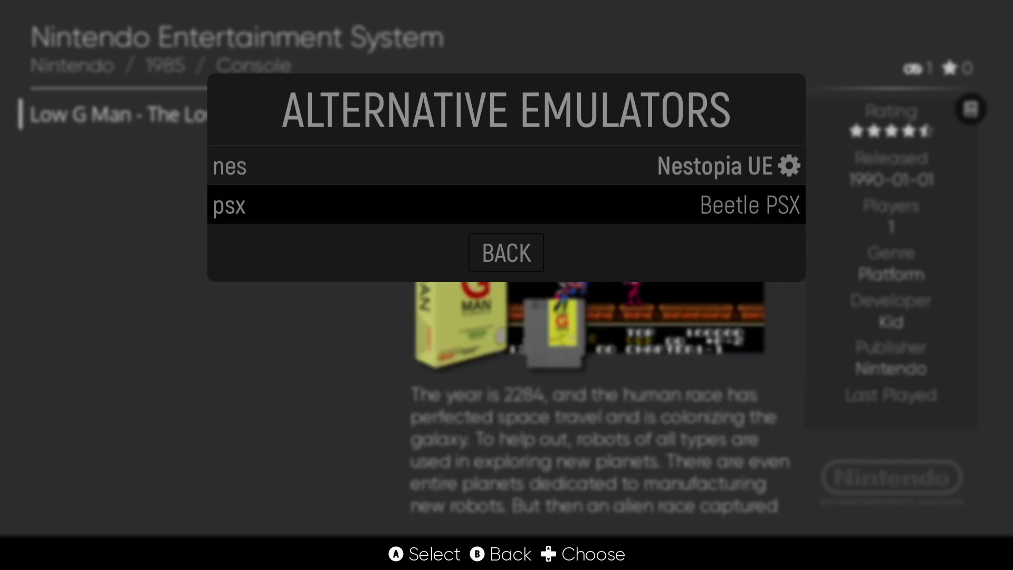
{"action": "key", "text": "BackSpace"}
{"action": "key", "text": "BackSpace"}
{"action": "key", "text": "BackSpace"}
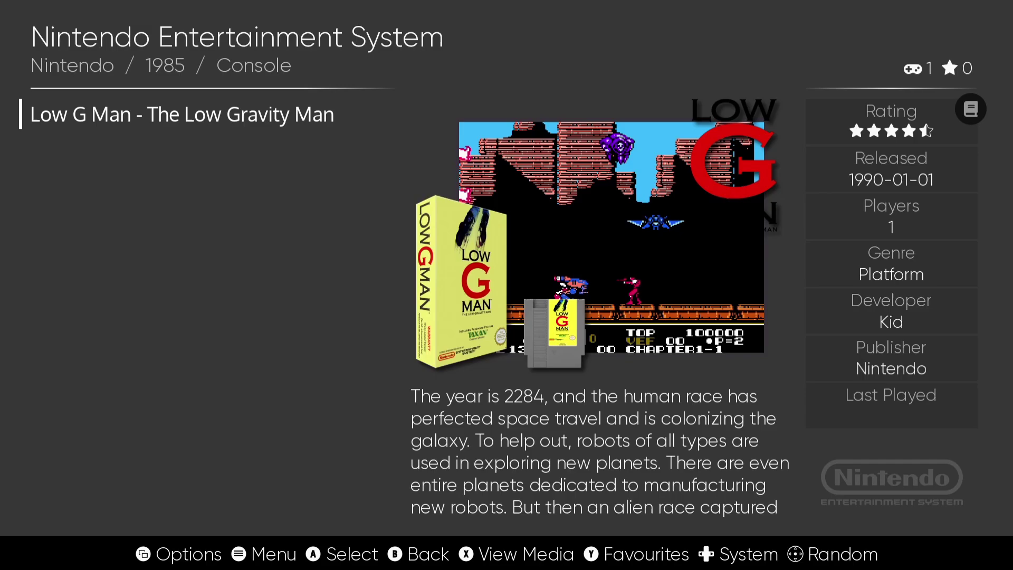
- Launch Low G Man from the NES game list and test the controls by moving, jumping and shooting through Chapter 1-1
{"action": "key", "text": "Return"}
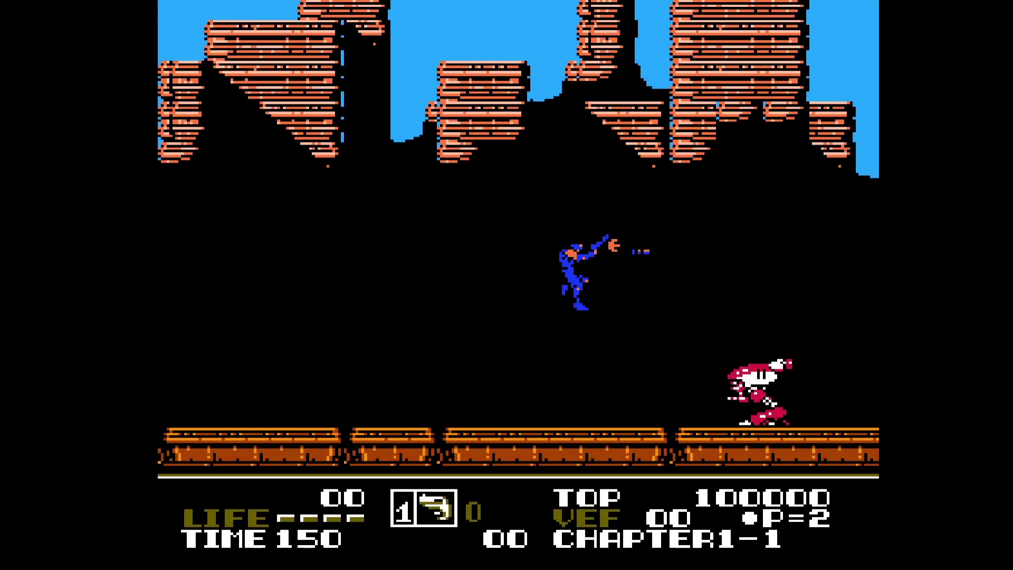
{"action": "key", "text": "Left"}
{"action": "key", "text": "d"}
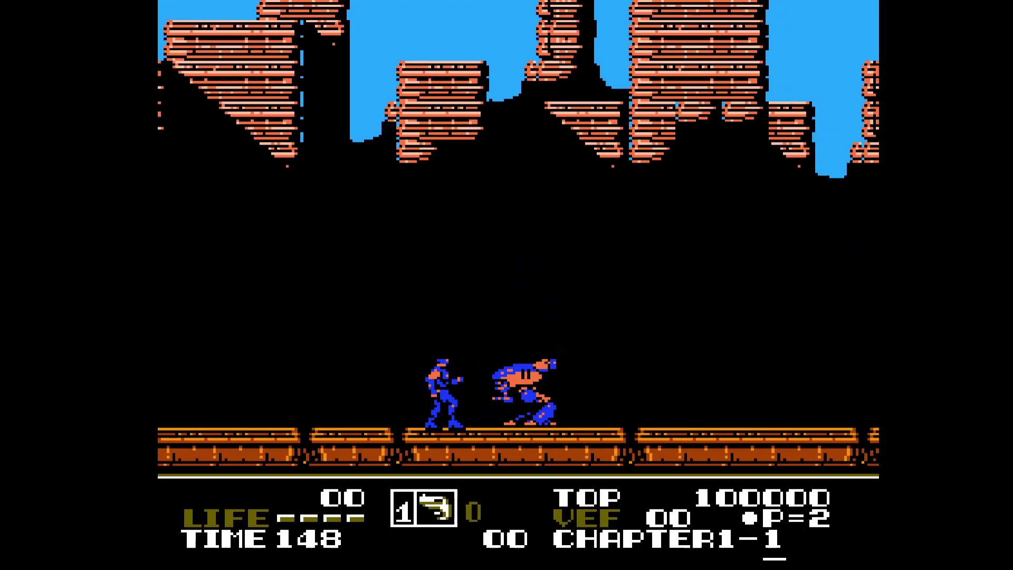
{"action": "key", "text": "Right"}
{"action": "key", "text": "f"}
{"action": "key", "text": "Right"}
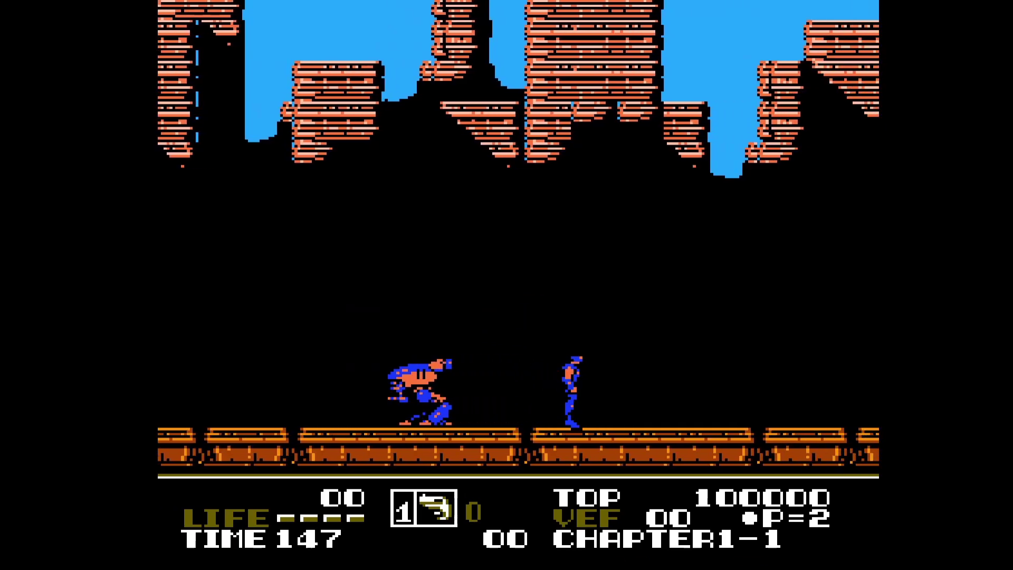
{"action": "key", "text": "f"}
{"action": "key", "text": "Right"}
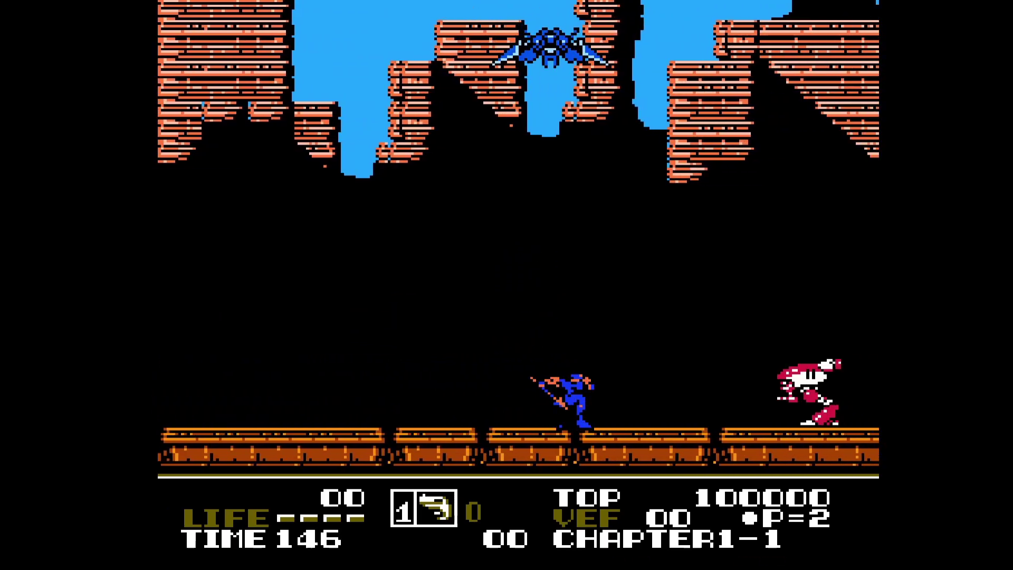
{"action": "key", "text": "d"}
{"action": "key", "text": "Right"}
{"action": "key", "text": "f"}
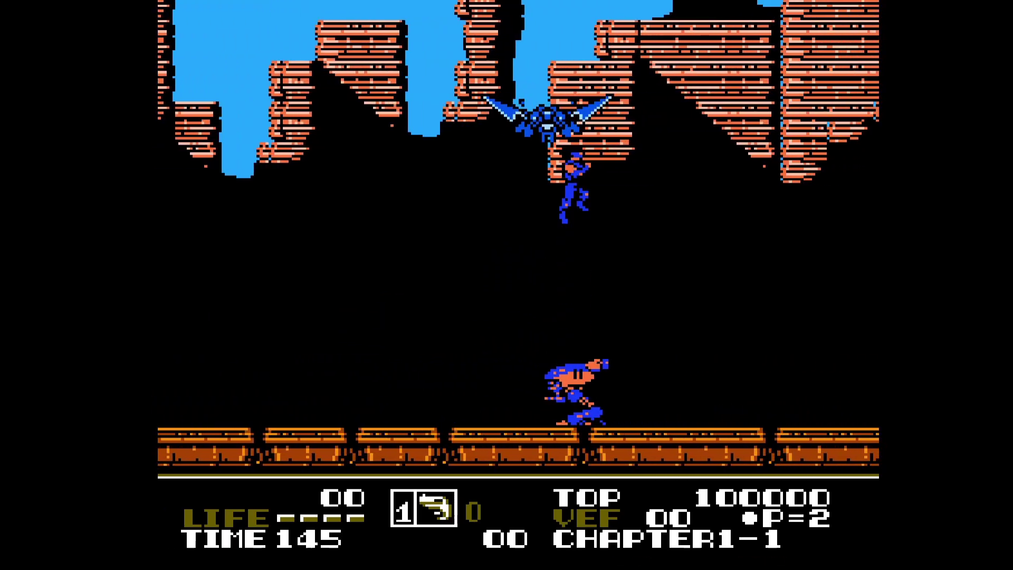
{"action": "key", "text": "d"}
{"action": "key", "text": "Right"}
{"action": "key", "text": "d"}
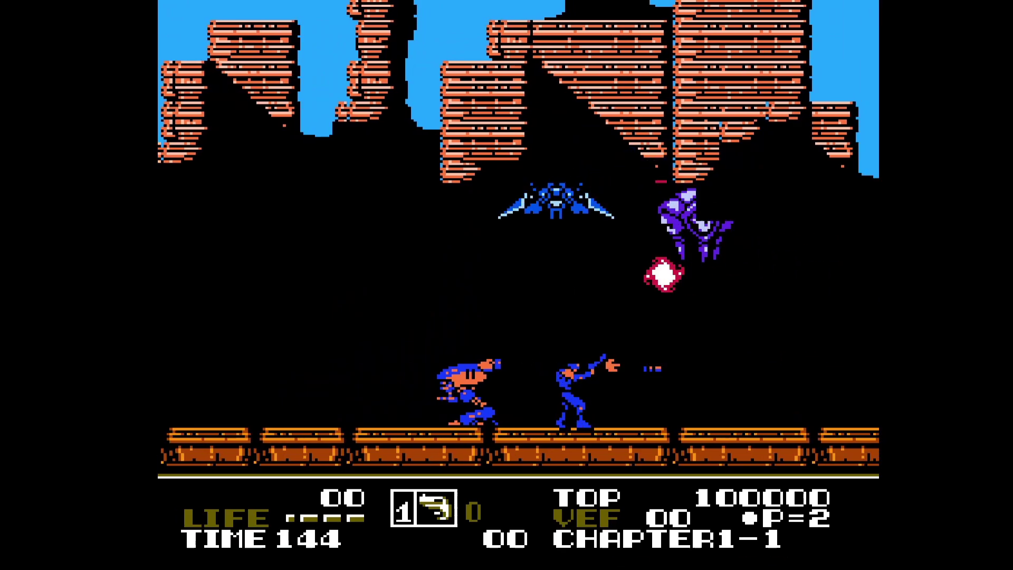
{"action": "key", "text": "Right"}
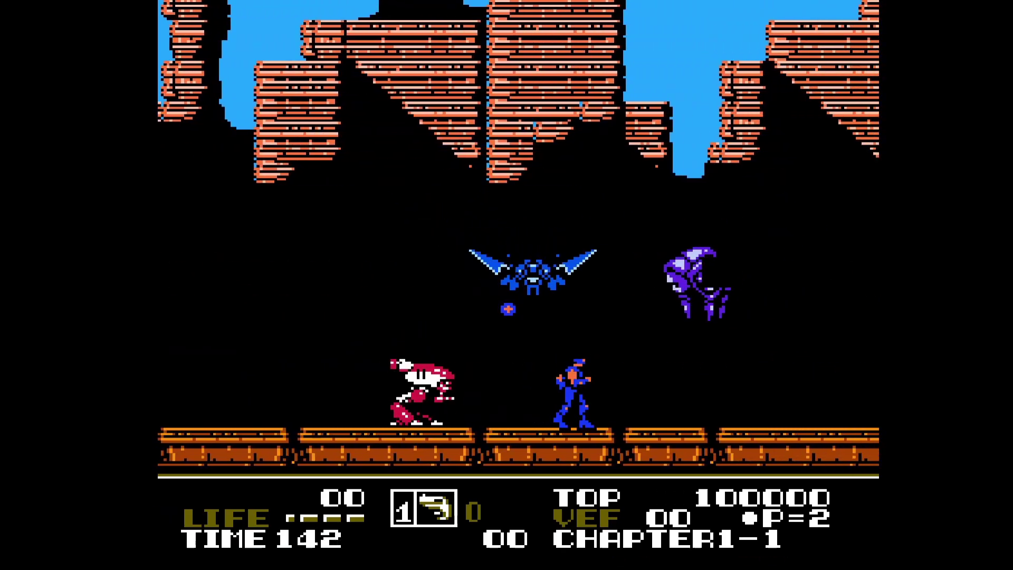
- Pause Low G Man at its weapon selection and quit RetroArch to return to the NES game list
{"action": "key", "text": "Return"}
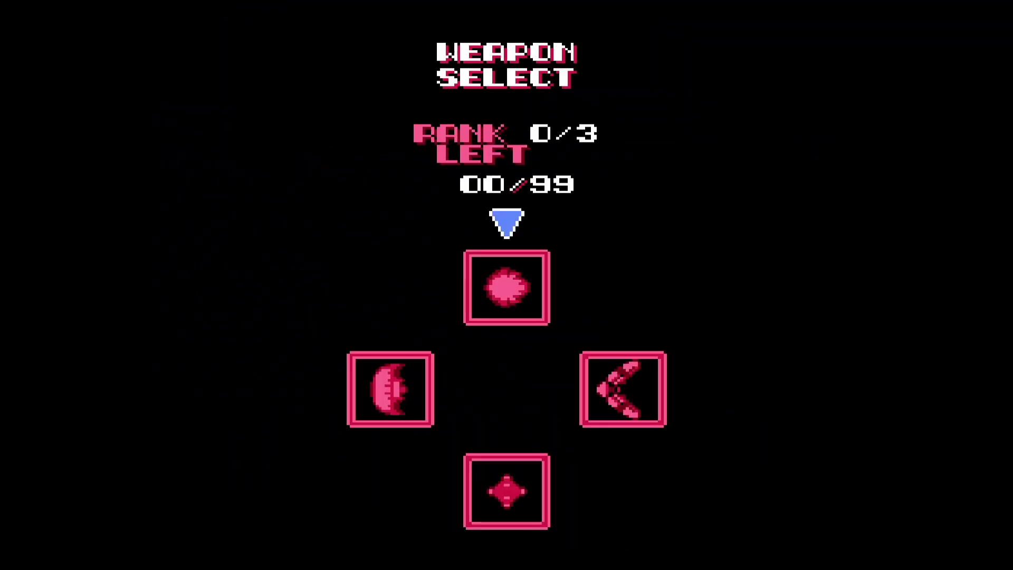
{"action": "key", "text": "F1"}
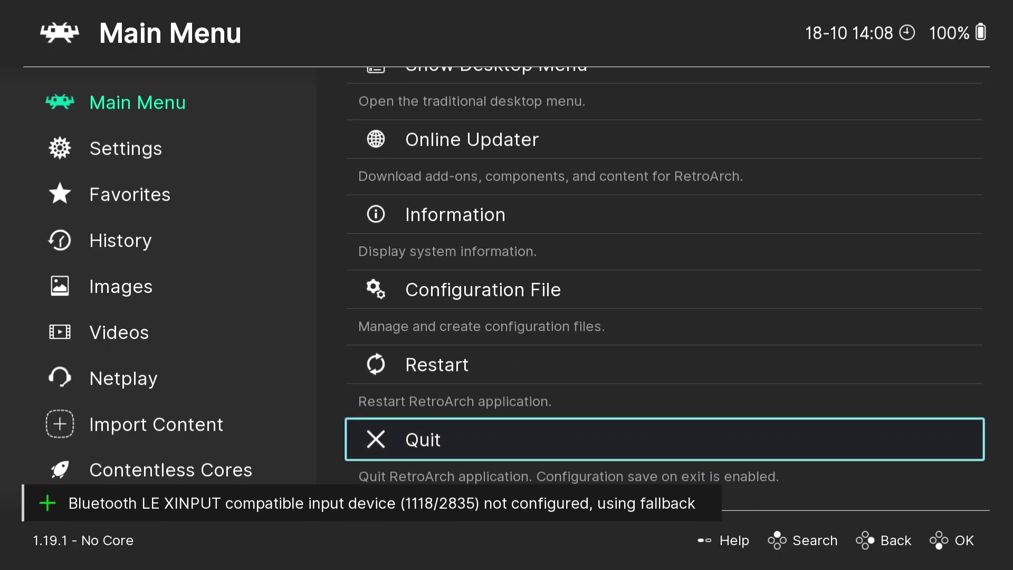
{"action": "key", "text": "Return"}
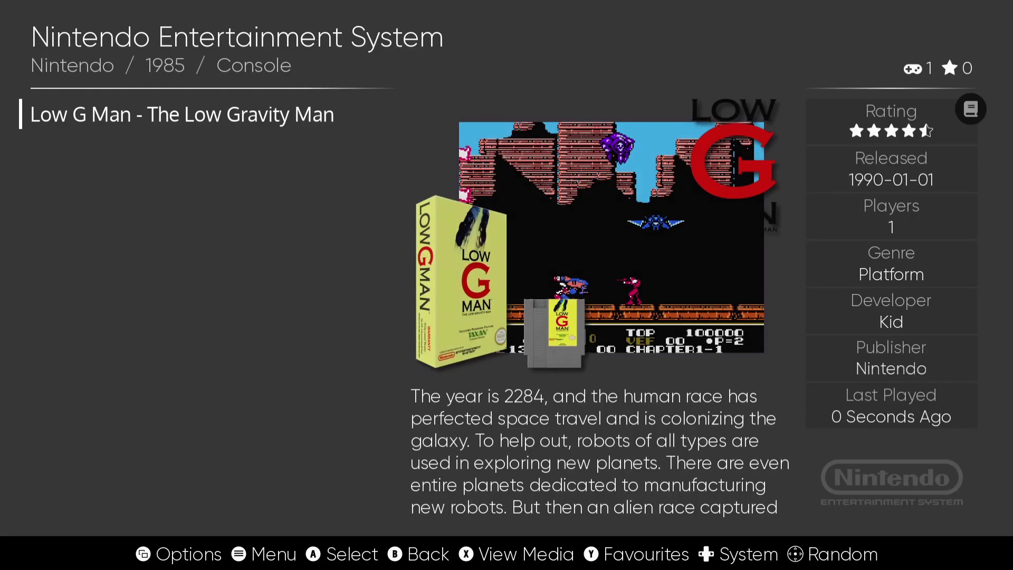
- Launch Bubble Bobble from the Sony PlayStation system, fast-forward its loading and start a one-player game
{"action": "key", "text": "BackSpace"}
{"action": "key", "text": "Left"}
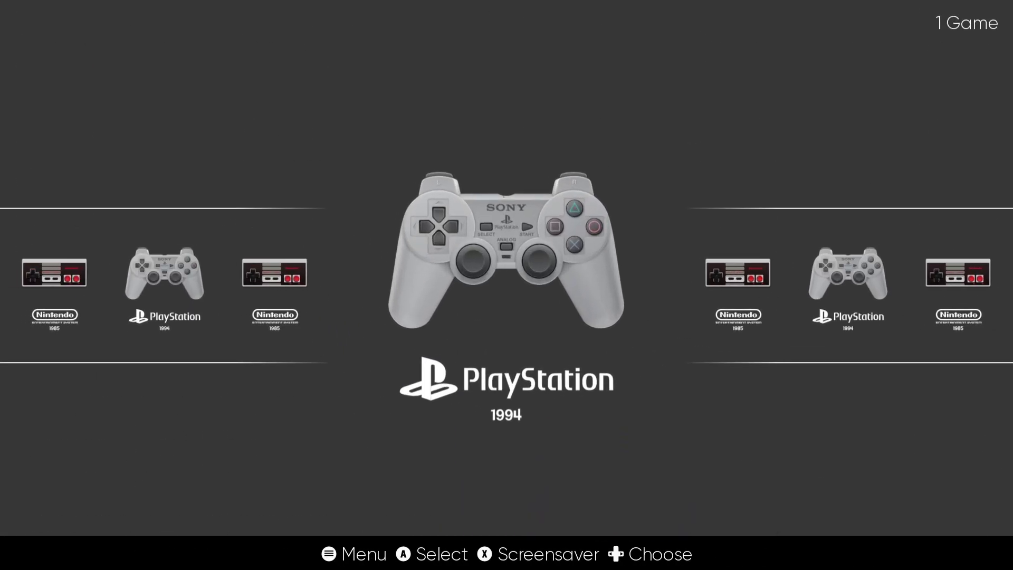
{"action": "key", "text": "Return"}
{"action": "key", "text": "Return"}
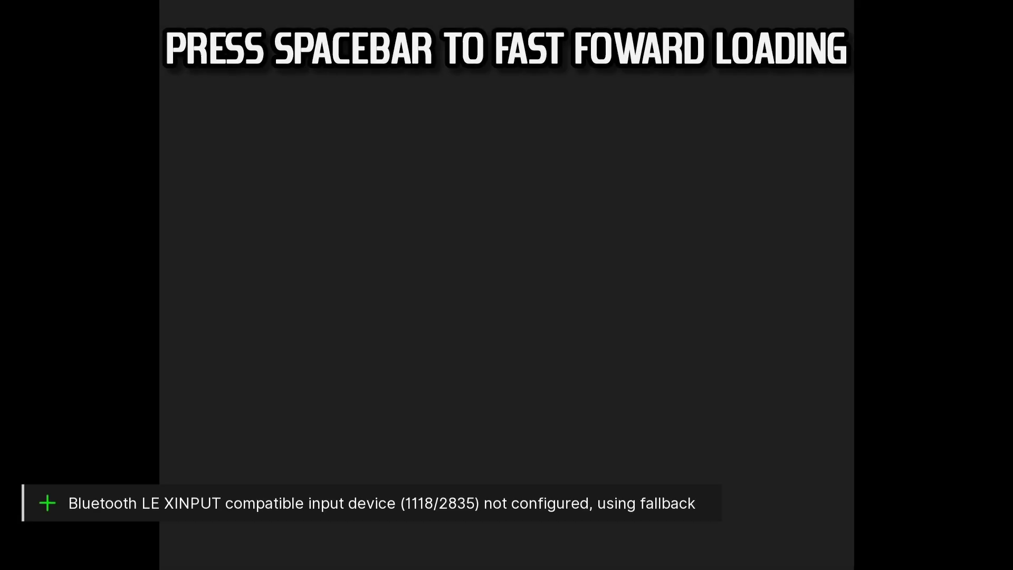
{"action": "key", "text": "space"}
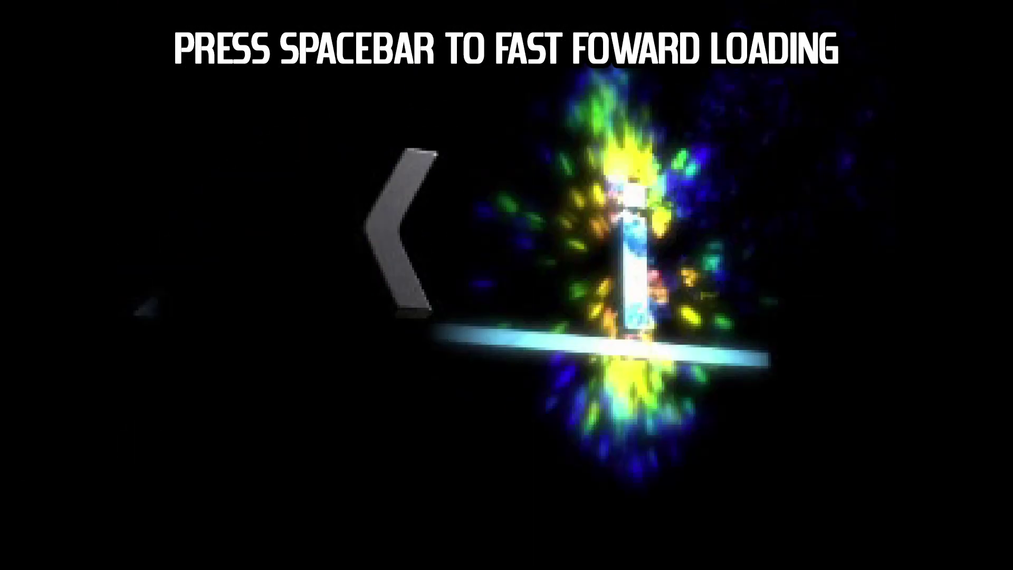
{"action": "key", "text": "Return"}
{"action": "key", "text": "Return"}
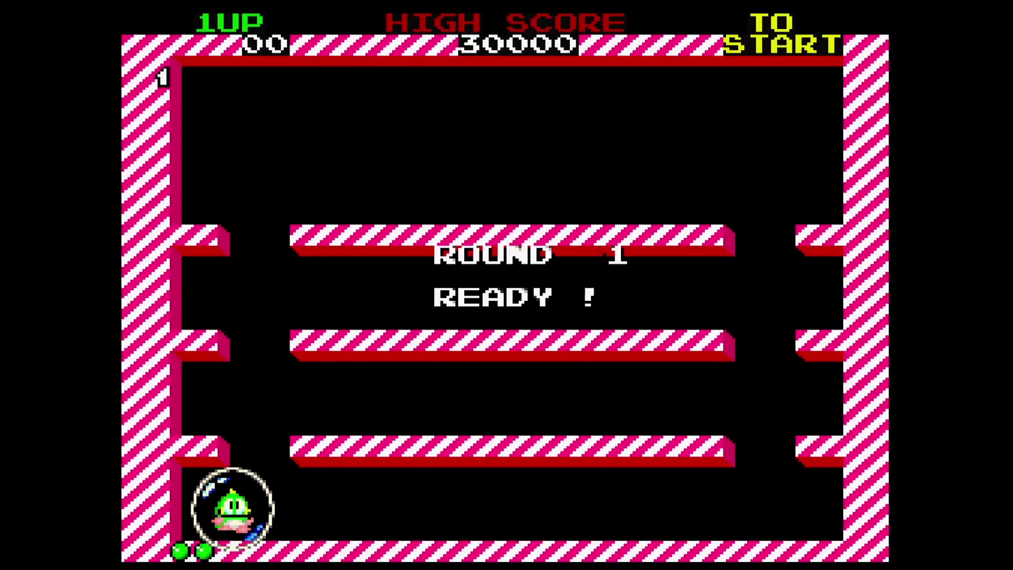
- Test the controls in Round 1 of Bubble Bobble by moving the green dragon and jumping up the platforms
{"action": "key", "text": "Right"}
{"action": "key", "text": "x"}
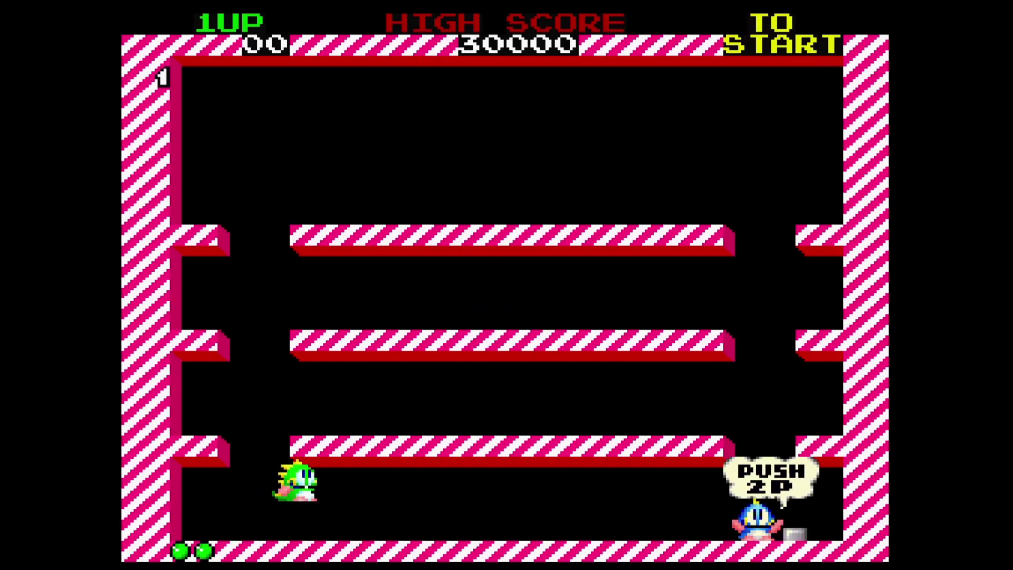
{"action": "key", "text": "Right"}
{"action": "key", "text": "x"}
{"action": "key", "text": "Left"}
{"action": "key", "text": "x"}
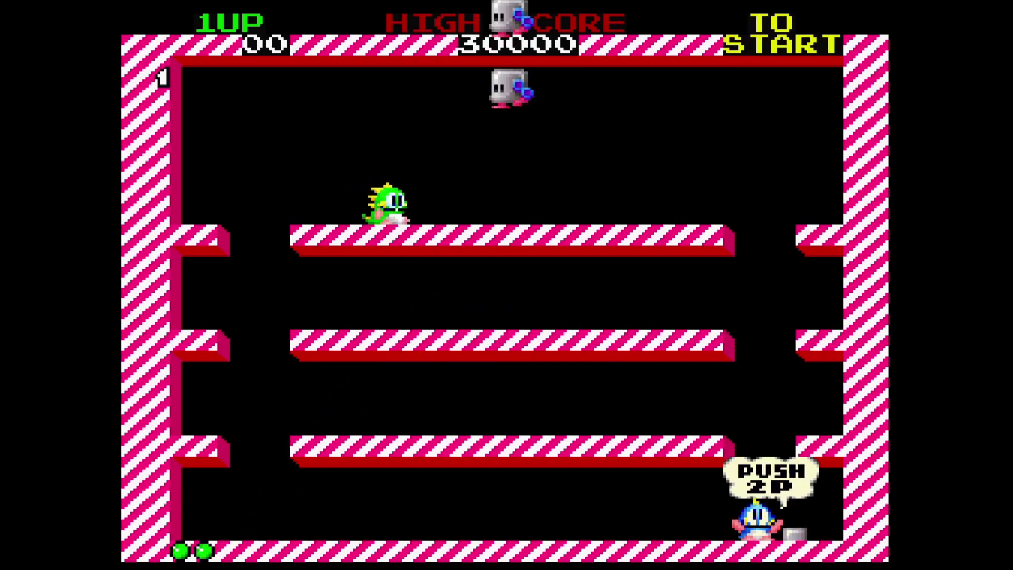
{"action": "key", "text": "Right"}
{"action": "key", "text": "x"}
{"action": "key", "text": "Left"}
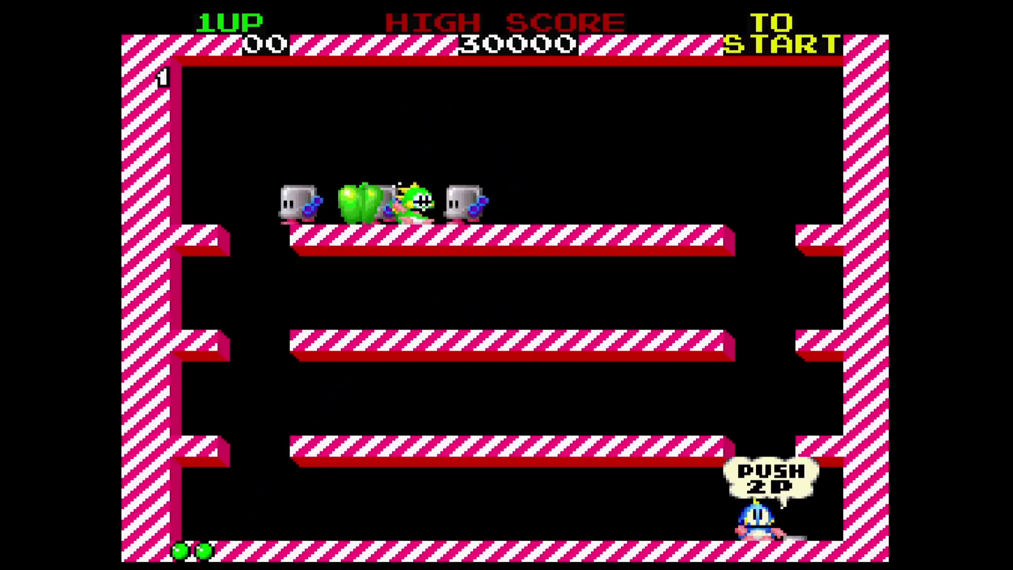
- Leave Bubble Bobble by quitting RetroArch from its Main Menu, returning to the PlayStation game list
{"action": "key", "text": "F1"}
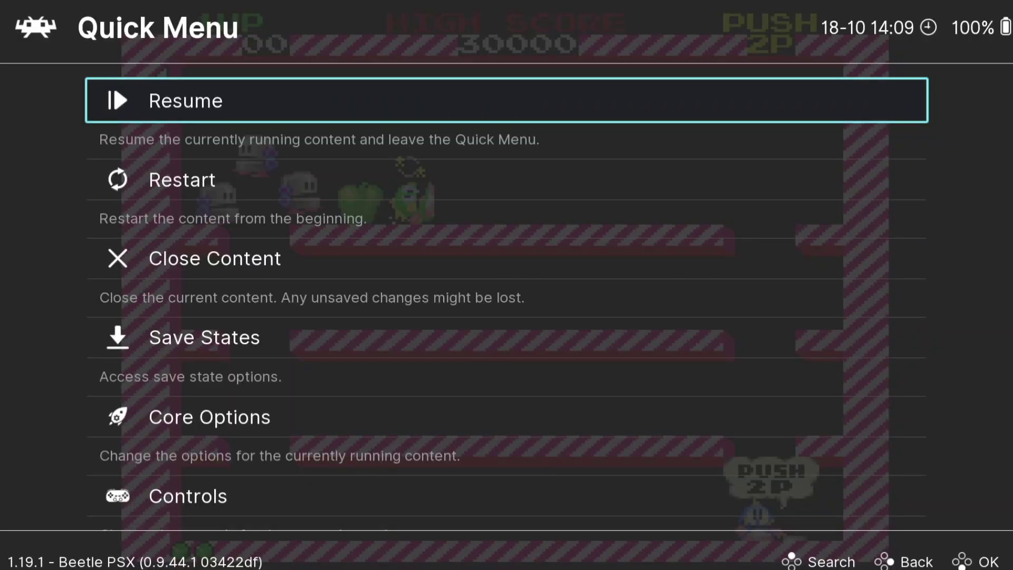
{"action": "key", "text": "BackSpace"}
{"action": "key", "text": "Up"}
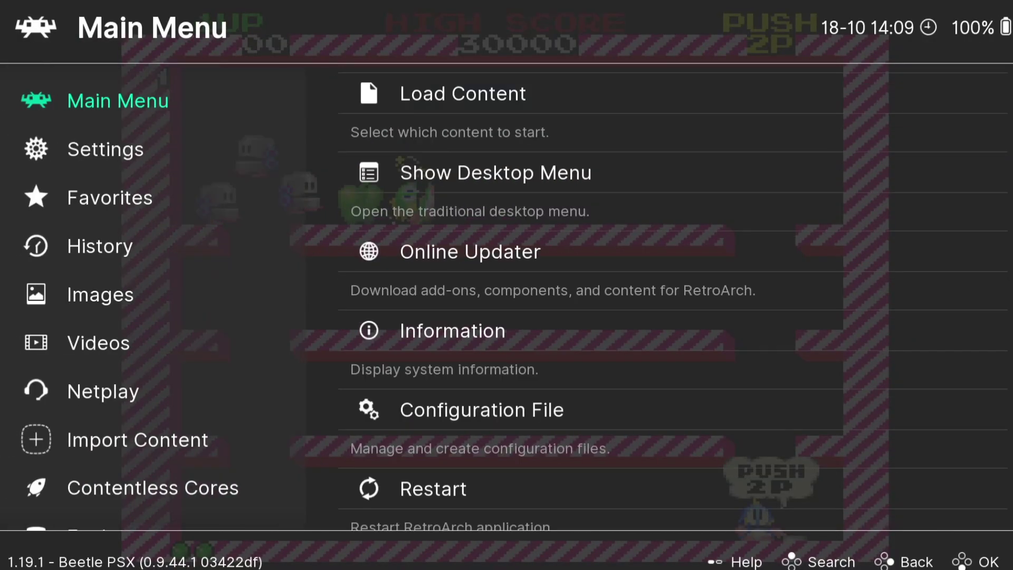
{"action": "key", "text": "Return"}
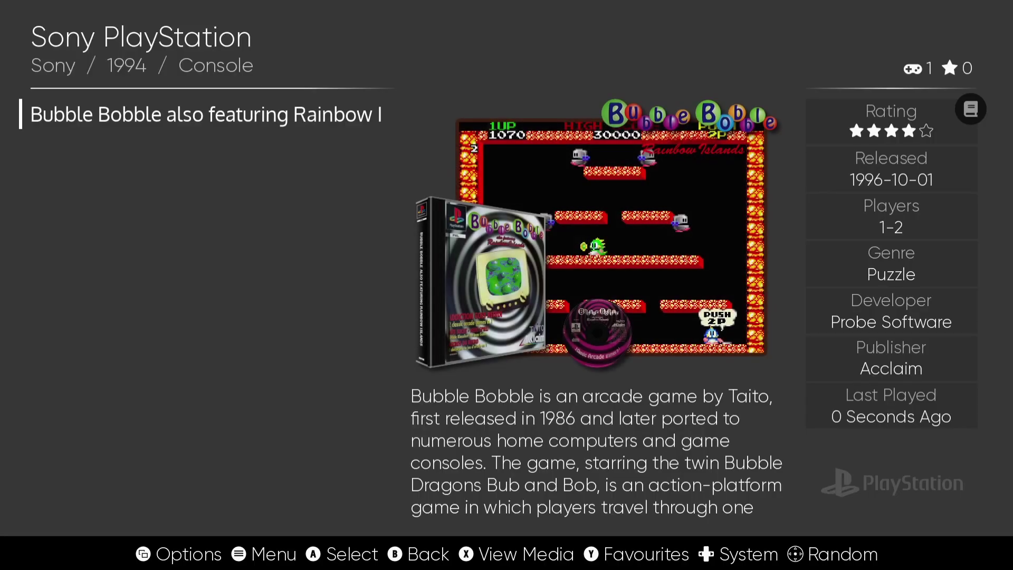